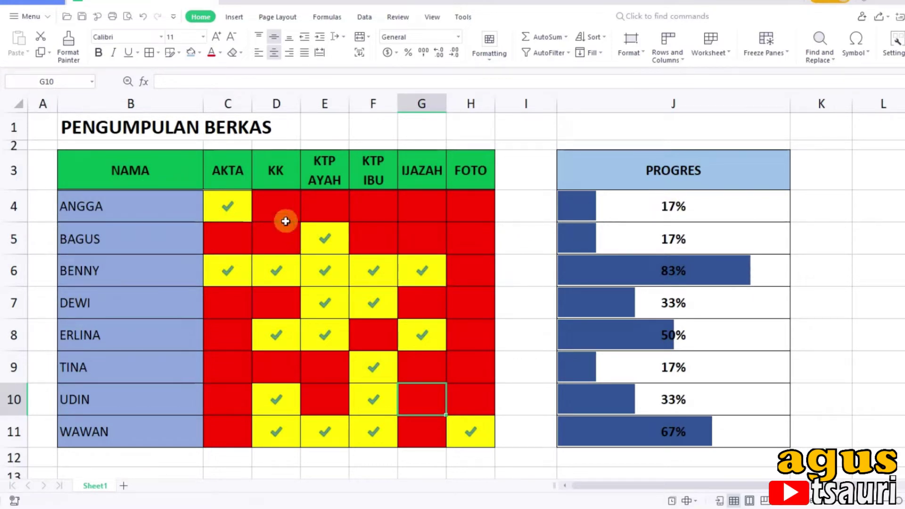
# Enter 1 in D5 (BAGUS KK), H6 (BENNY FOTO), and G11 and C11 (WAWAN IJAZAH, AKTA)
pyautogui.click(276, 248)
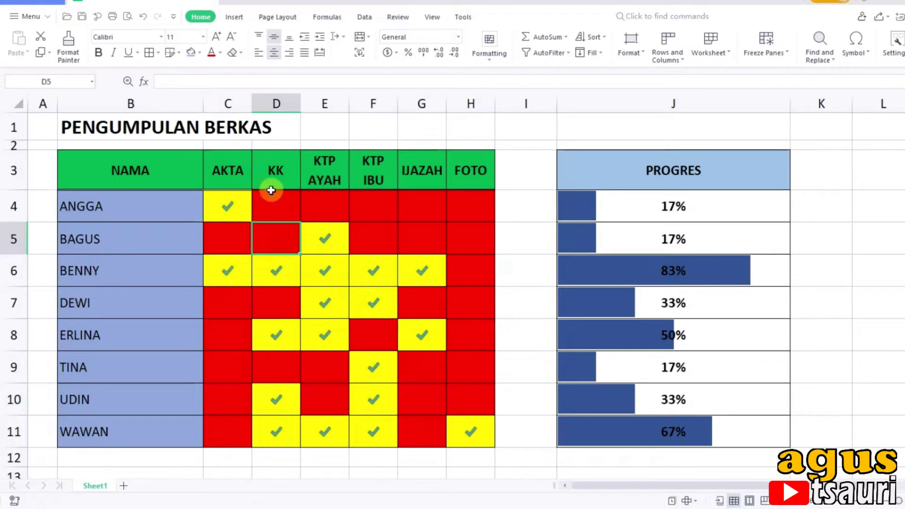
pyautogui.write('a')
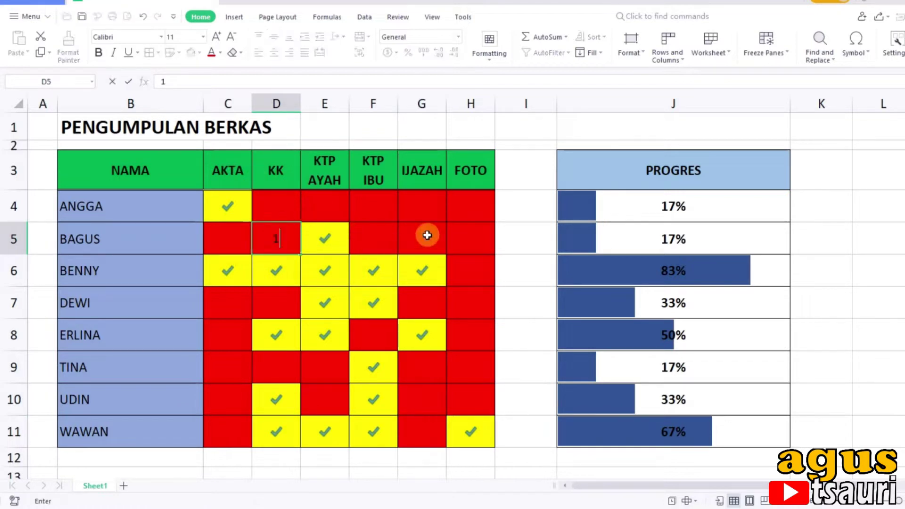
pyautogui.click(424, 238)
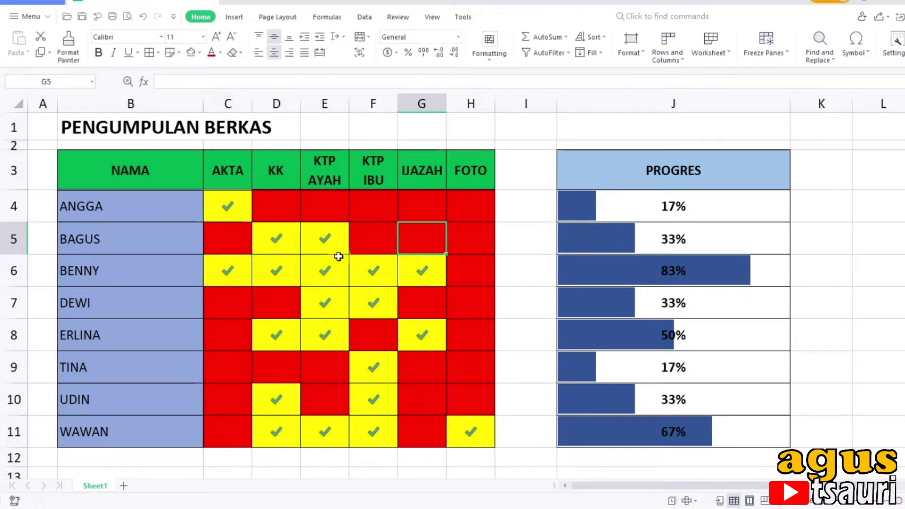
pyautogui.click(467, 274)
pyautogui.write('1')
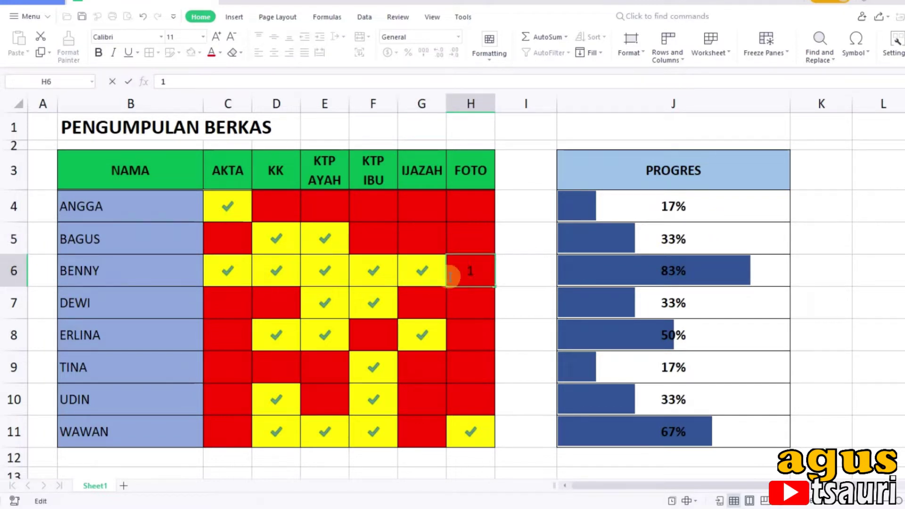
pyautogui.click(425, 294)
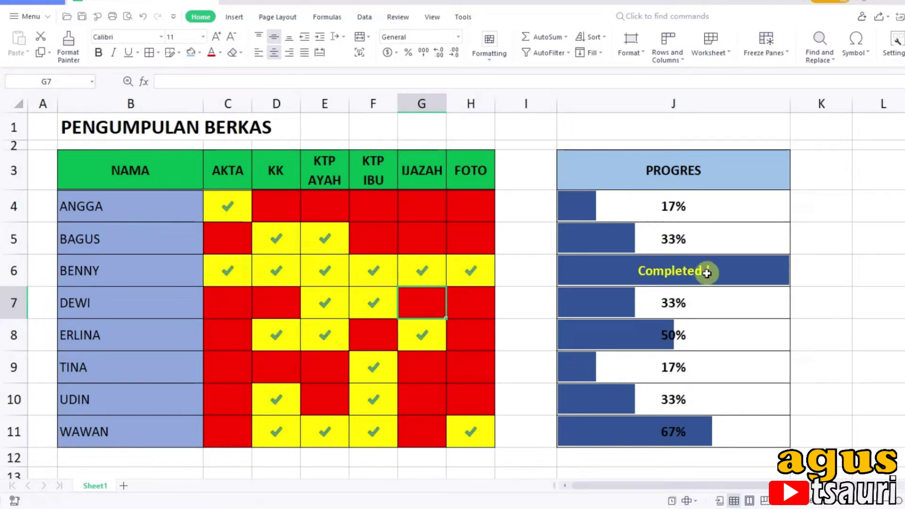
pyautogui.click(425, 446)
pyautogui.write('1')
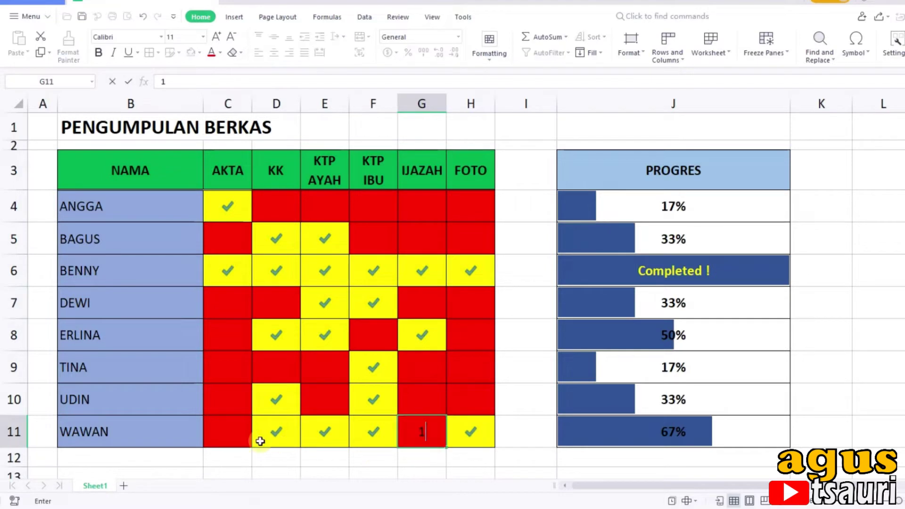
pyautogui.click(233, 432)
pyautogui.write('1')
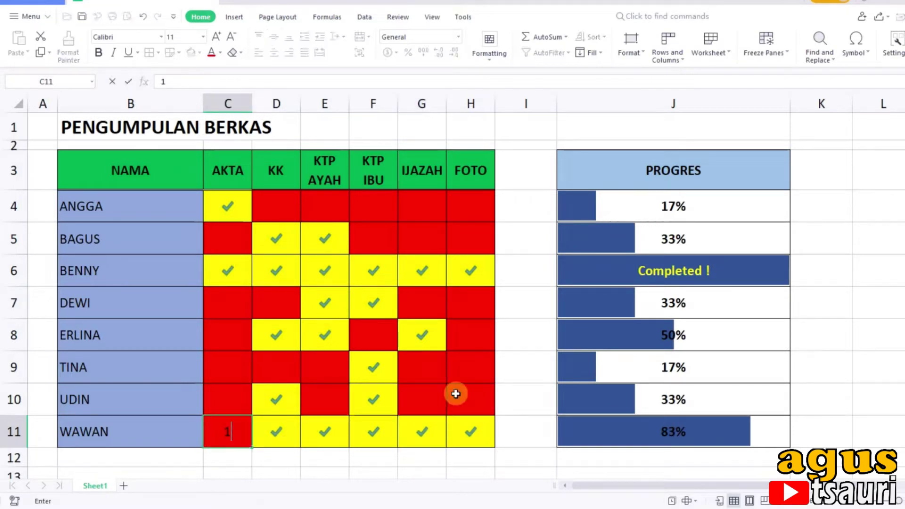
pyautogui.click(455, 393)
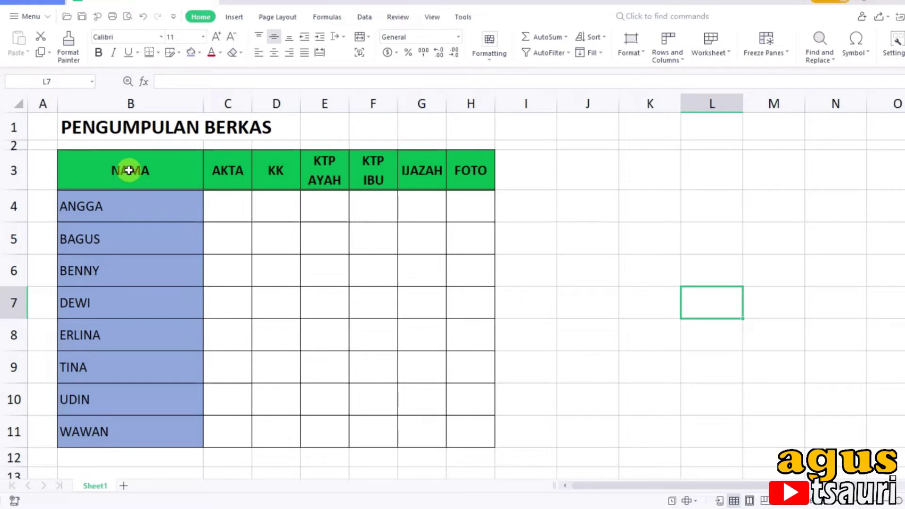
pyautogui.moveTo(129, 170); pyautogui.dragTo(128, 424)
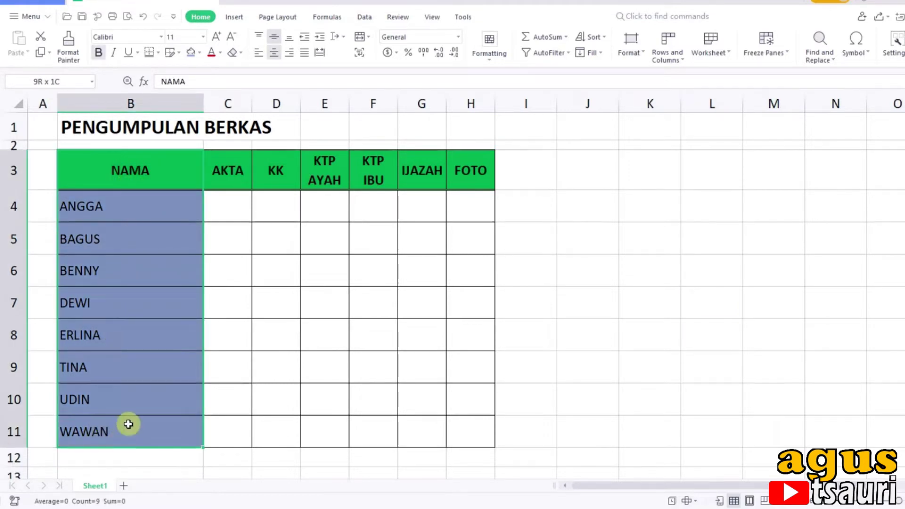
pyautogui.click(230, 165)
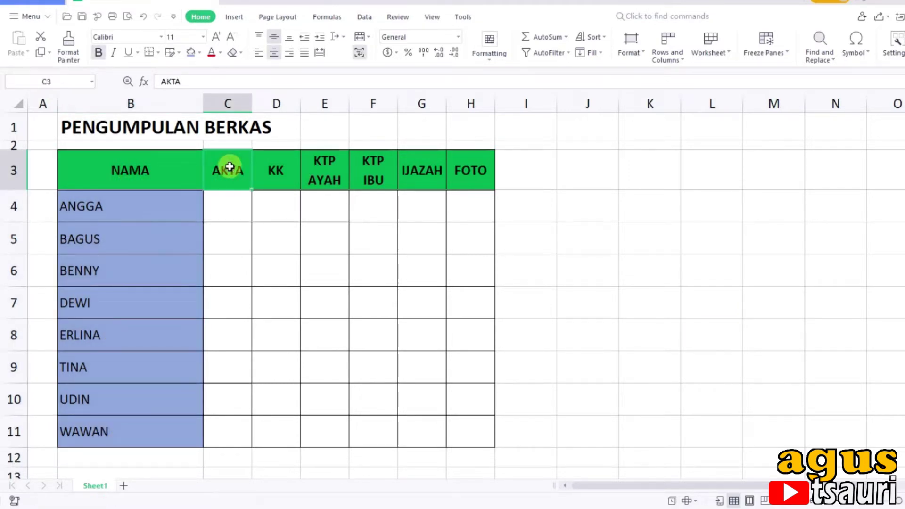
pyautogui.moveTo(228, 168); pyautogui.dragTo(455, 182)
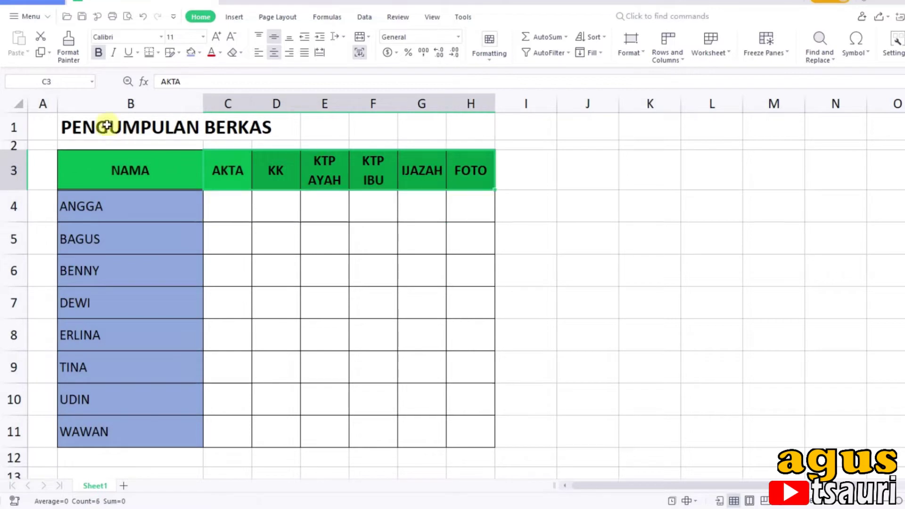
pyautogui.moveTo(137, 167)
pyautogui.mouseDown()
pyautogui.moveTo(430, 272)
pyautogui.moveTo(470, 438)
pyautogui.mouseUp()
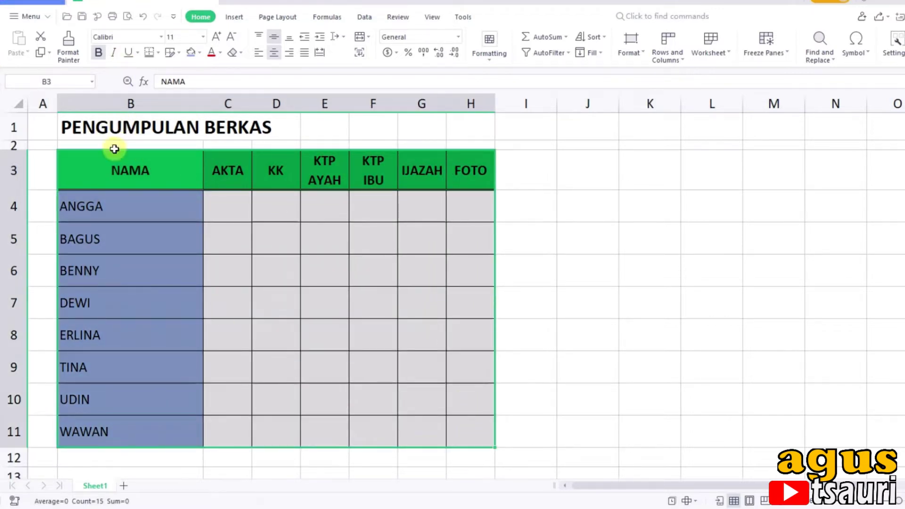
pyautogui.click(126, 175)
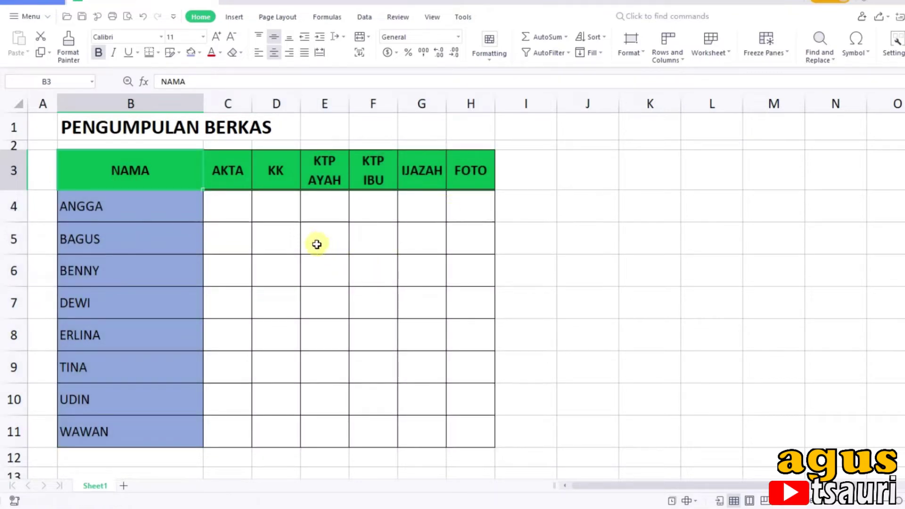
pyautogui.click(294, 220)
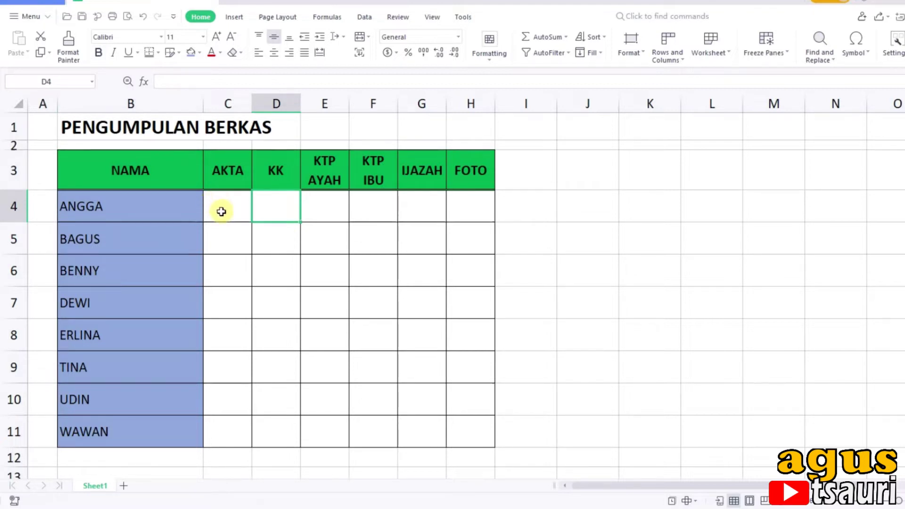
pyautogui.moveTo(236, 206)
pyautogui.mouseDown()
pyautogui.moveTo(446, 393)
pyautogui.moveTo(468, 430)
pyautogui.mouseUp()
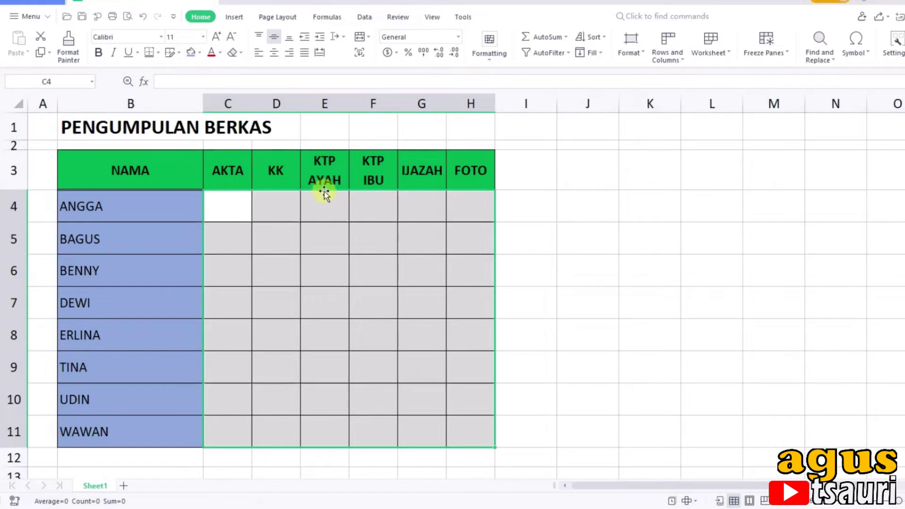
# Browse the Icon Sets choices, then open the Conditional Formatting Rules Manager for C4:H11
pyautogui.click(490, 59)
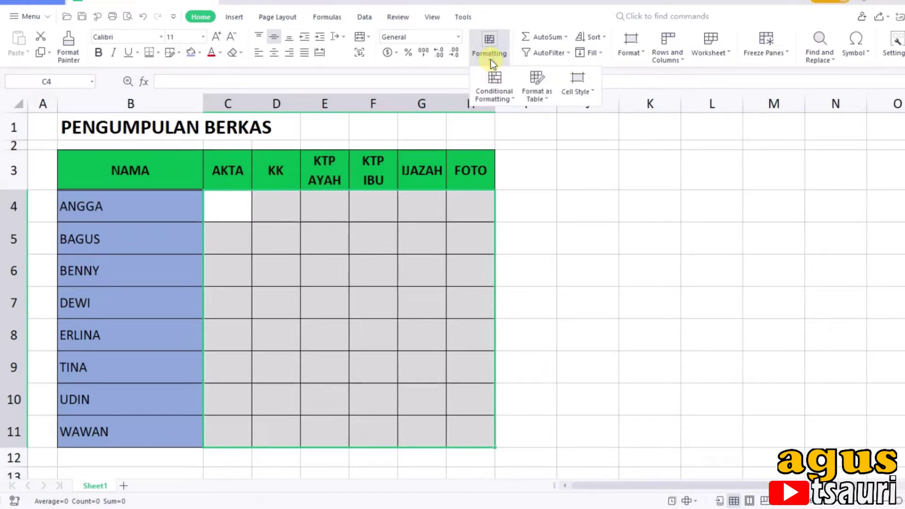
pyautogui.click(504, 88)
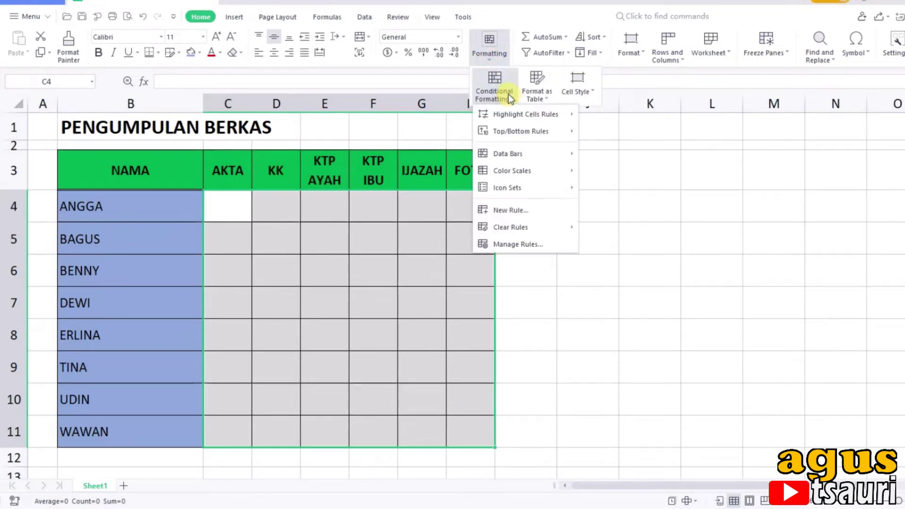
pyautogui.moveTo(507, 187)
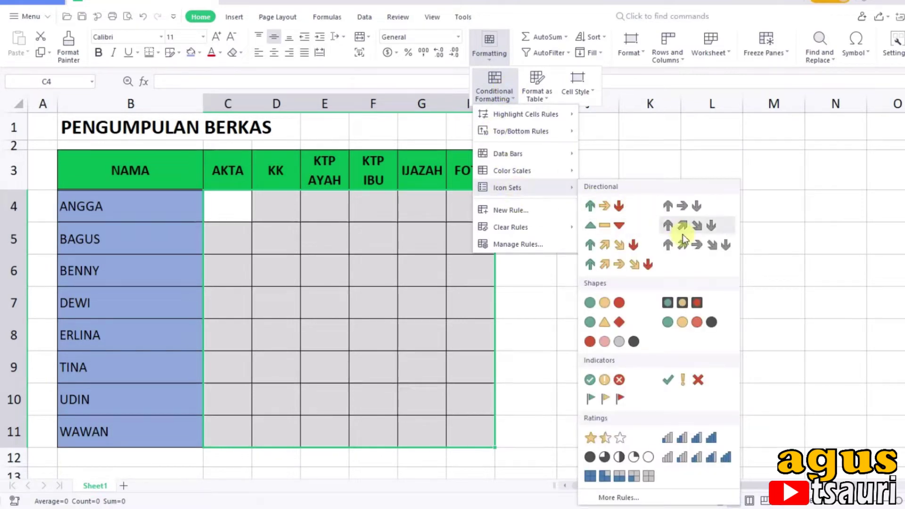
pyautogui.click(675, 379)
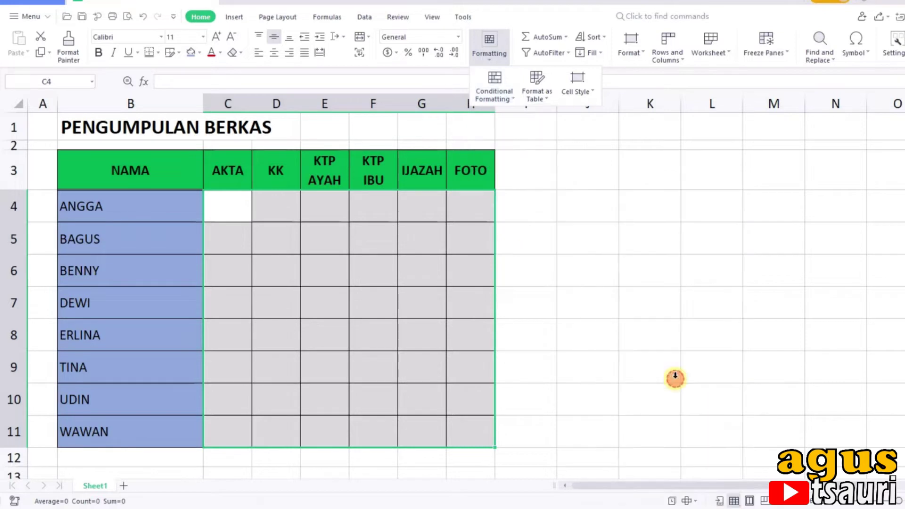
pyautogui.click(507, 100)
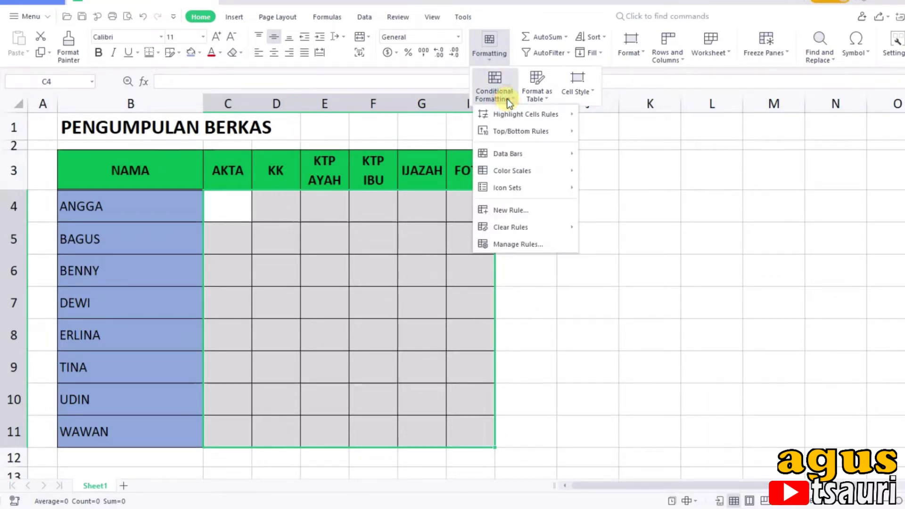
pyautogui.click(500, 244)
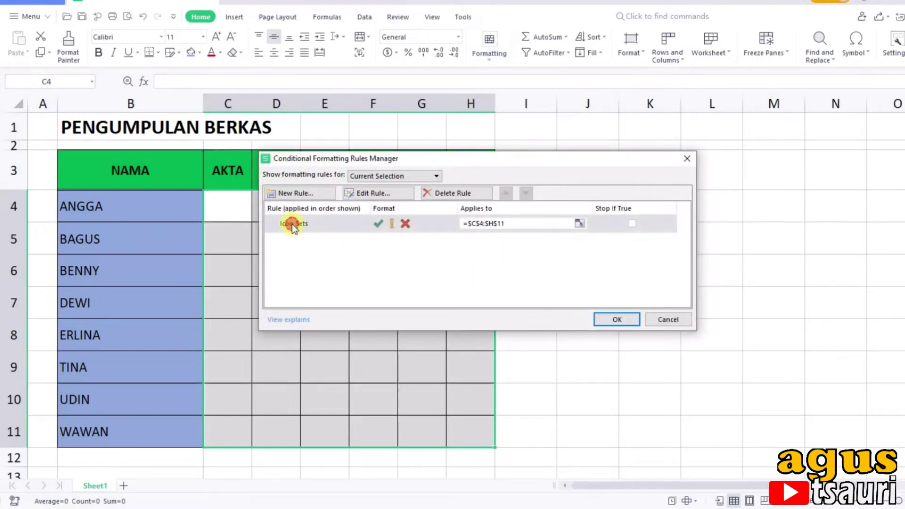
# Edit the icon-set rule to Show Icon only, with the tick threshold set to 1
pyautogui.click(371, 193)
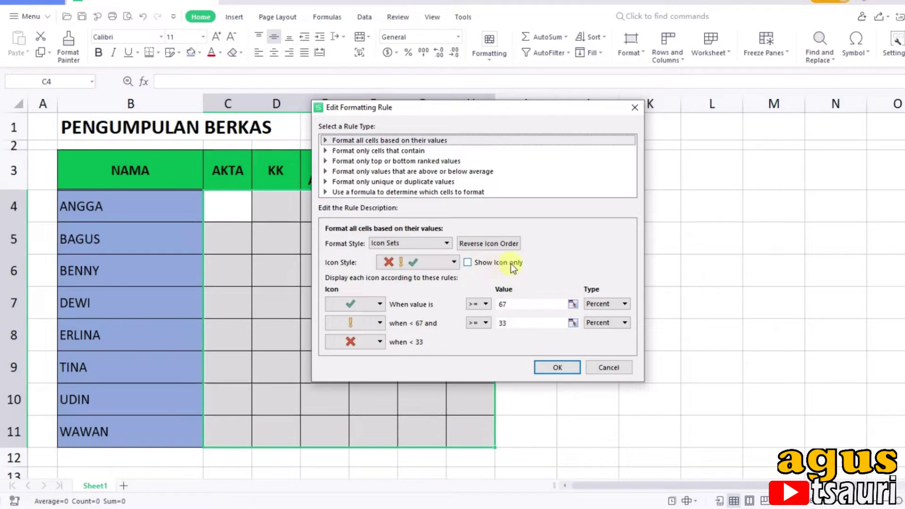
pyautogui.click(467, 262)
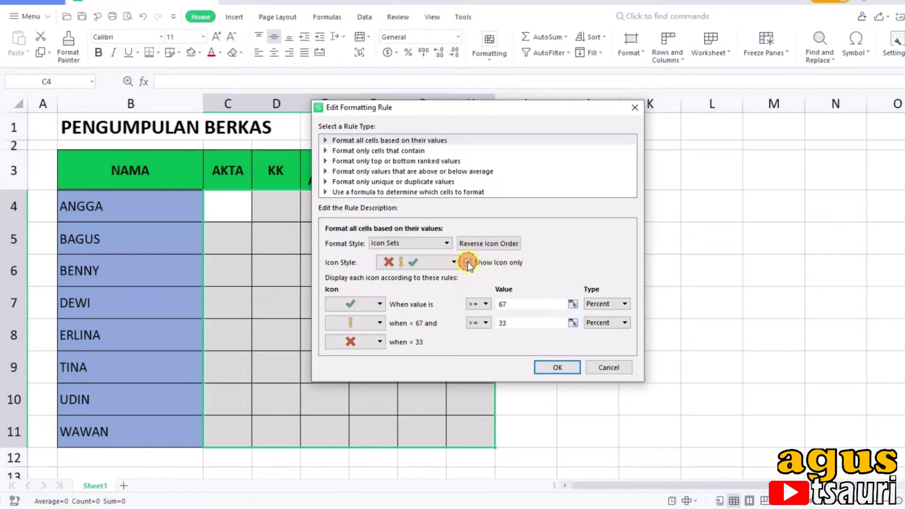
pyautogui.click(511, 306)
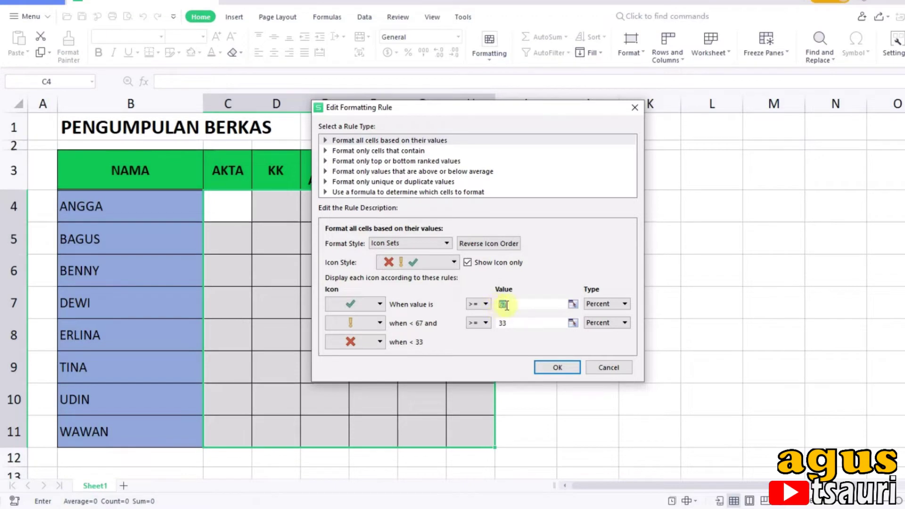
pyautogui.write('1')
pyautogui.moveTo(542, 321); pyautogui.dragTo(493, 315)
pyautogui.click(567, 366)
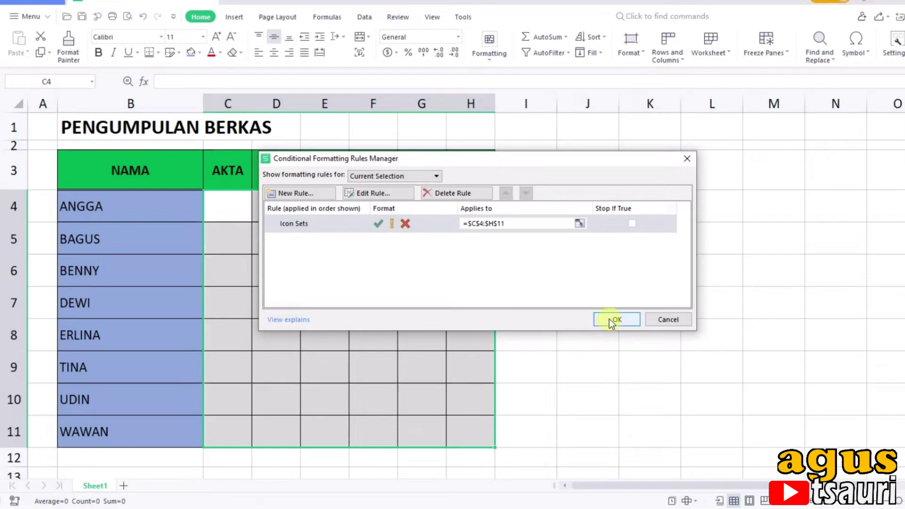
pyautogui.click(609, 319)
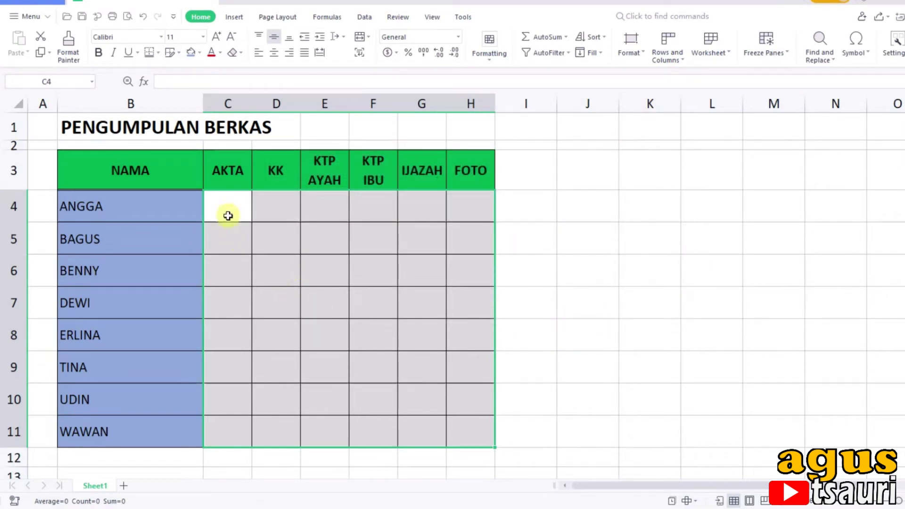
# Enter 1 in ANGGA's AKTA cell C4 and centre-align the checklist range C4:H11
pyautogui.click(232, 214)
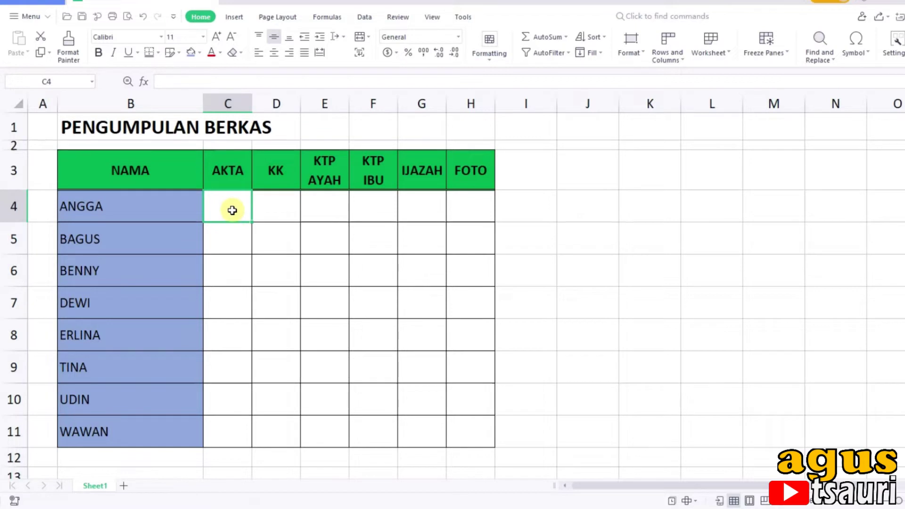
pyautogui.write('1')
pyautogui.press('Return')
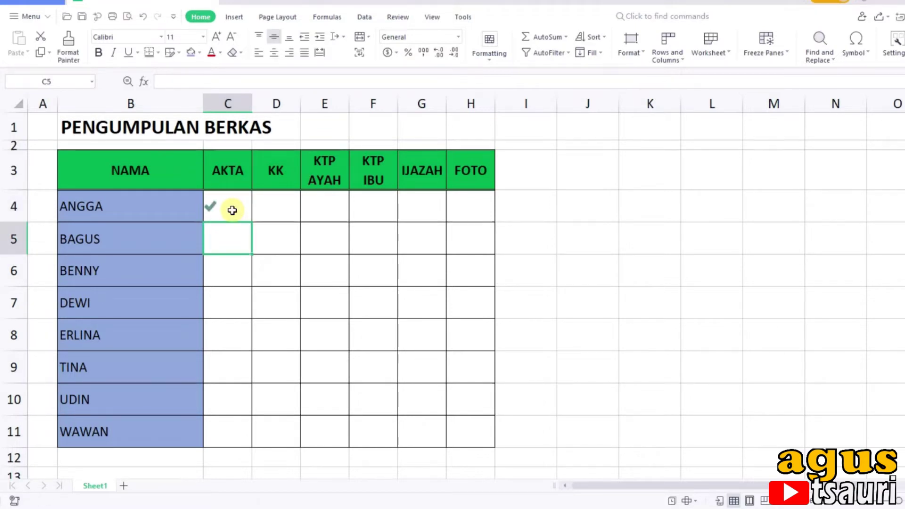
pyautogui.click(232, 210)
pyautogui.moveTo(231, 213); pyautogui.dragTo(476, 443)
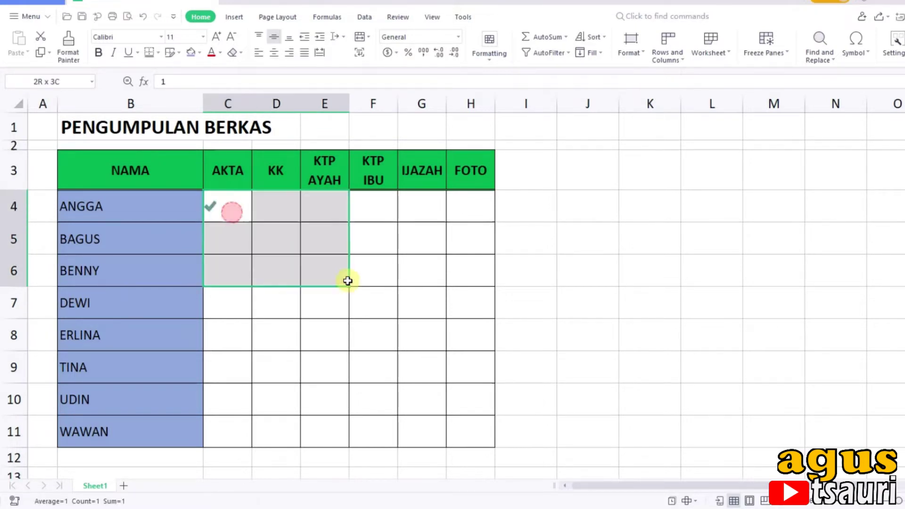
pyautogui.click(271, 56)
pyautogui.click(266, 234)
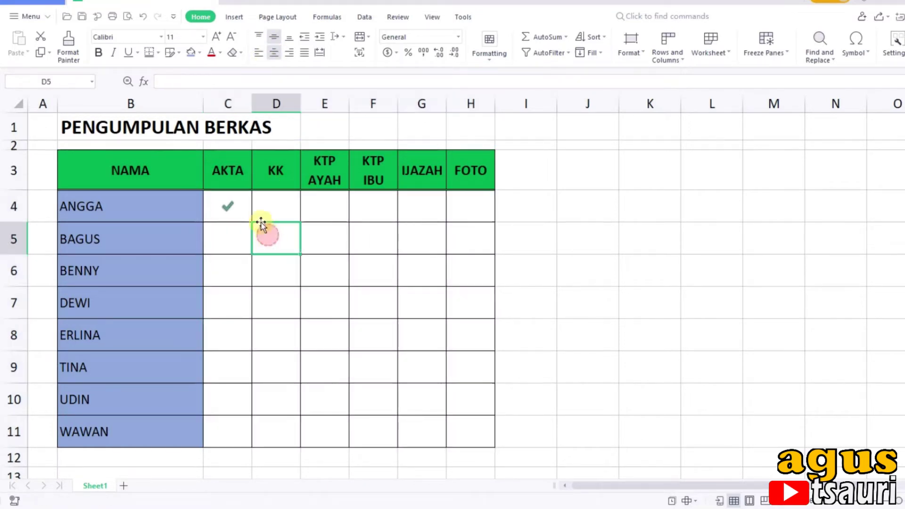
# Enter 1 in ANGGA's KK cell D4 and reselect the checklist area C4:H11
pyautogui.click(270, 211)
pyautogui.write('1')
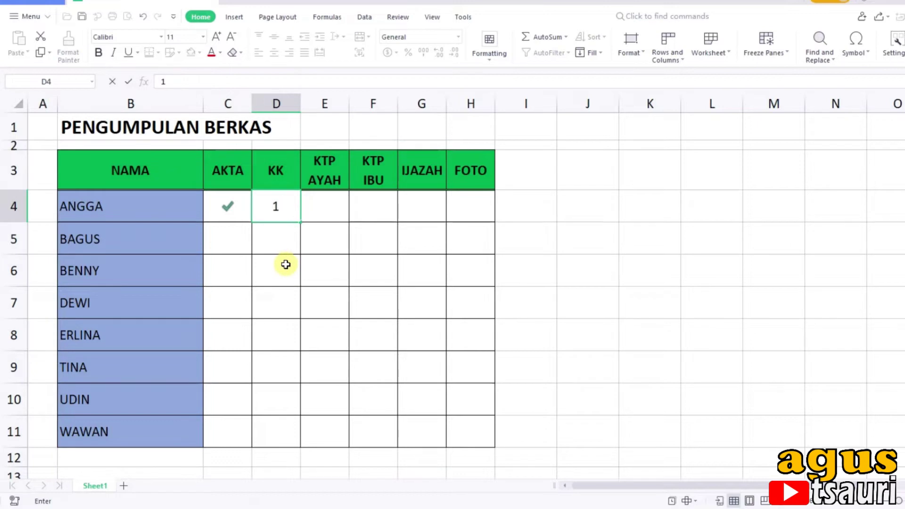
pyautogui.press('Return')
pyautogui.moveTo(226, 208)
pyautogui.mouseDown()
pyautogui.moveTo(469, 410)
pyautogui.moveTo(475, 430)
pyautogui.mouseUp()
pyautogui.click(352, 216)
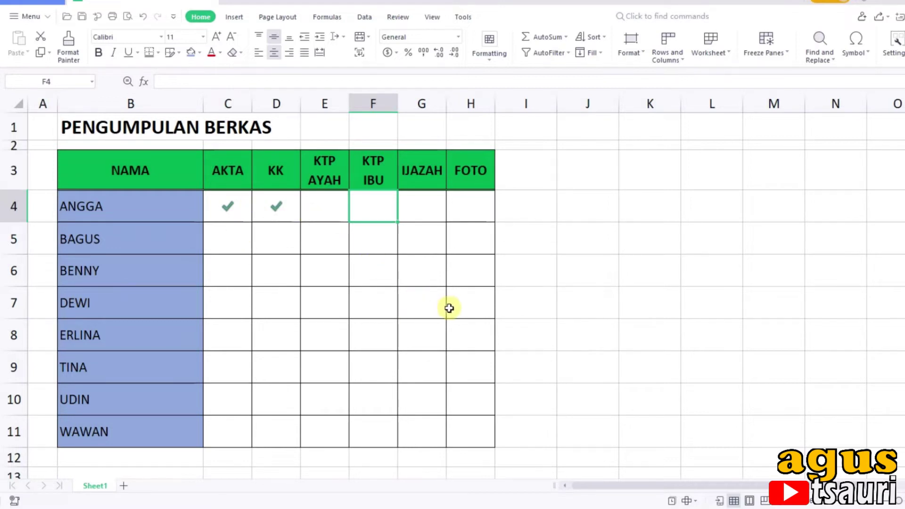
pyautogui.moveTo(233, 206)
pyautogui.mouseDown()
pyautogui.moveTo(448, 366)
pyautogui.moveTo(447, 420)
pyautogui.moveTo(459, 426)
pyautogui.mouseUp()
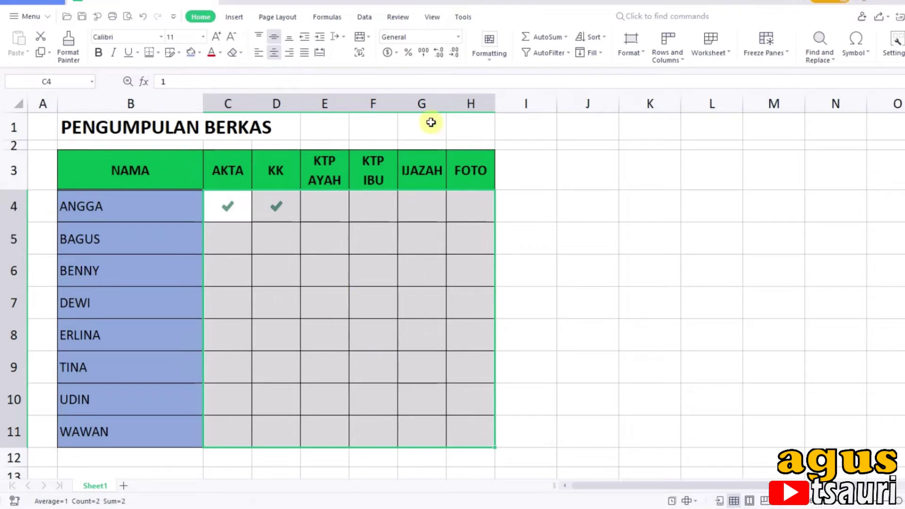
# Add a conditional formatting rule giving Blanks in the checklist a red fill
pyautogui.click(486, 61)
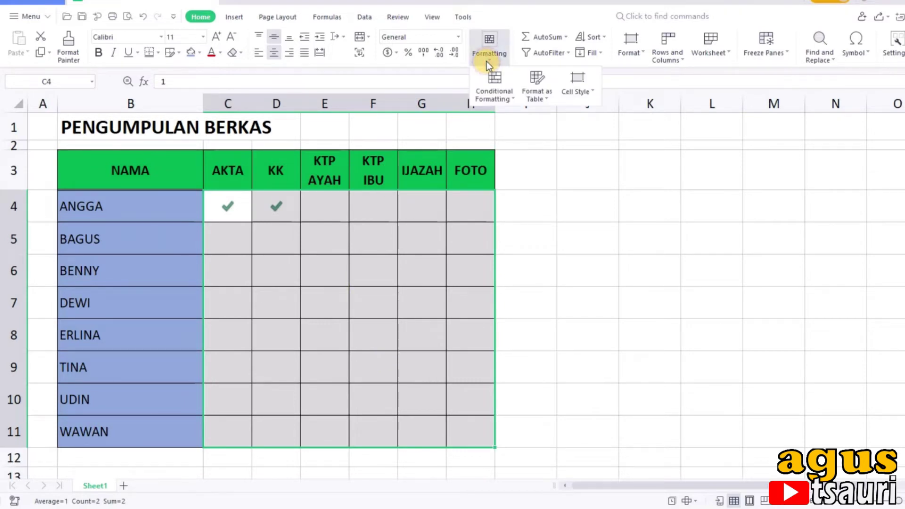
pyautogui.click(515, 97)
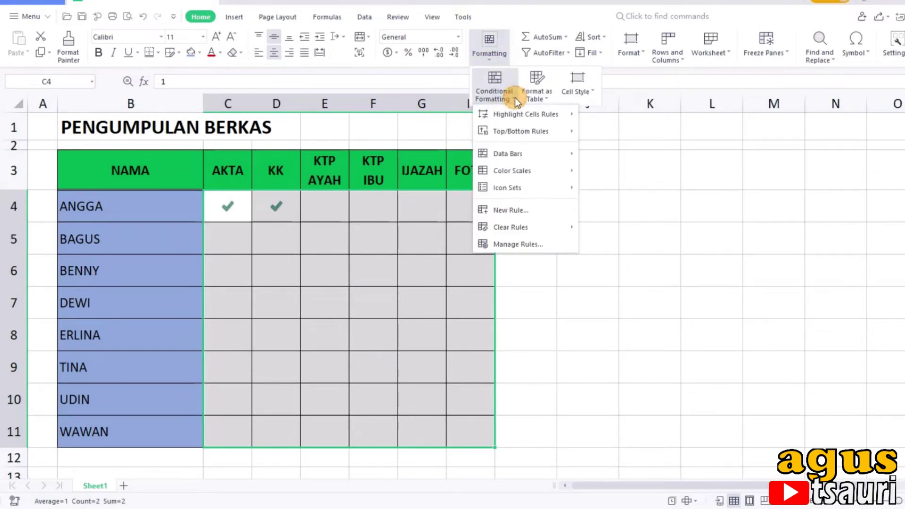
pyautogui.click(506, 208)
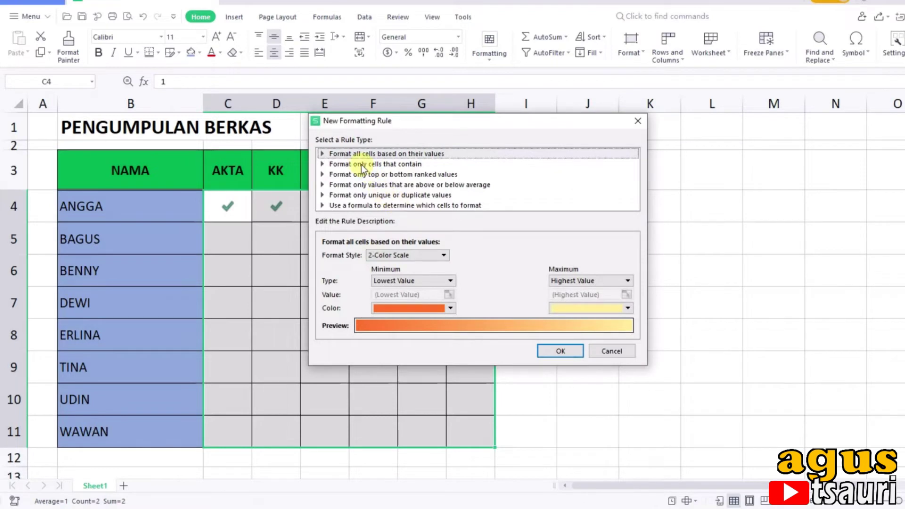
pyautogui.click(361, 165)
pyautogui.click(380, 255)
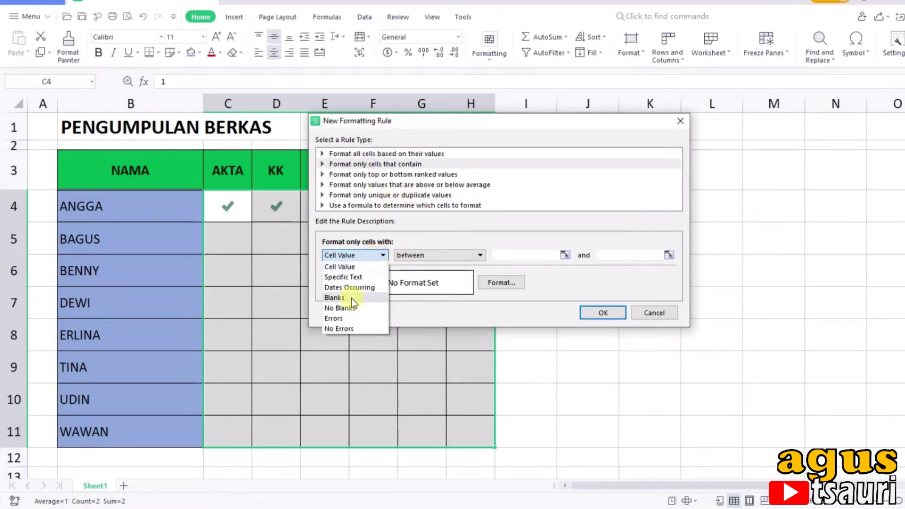
pyautogui.click(352, 297)
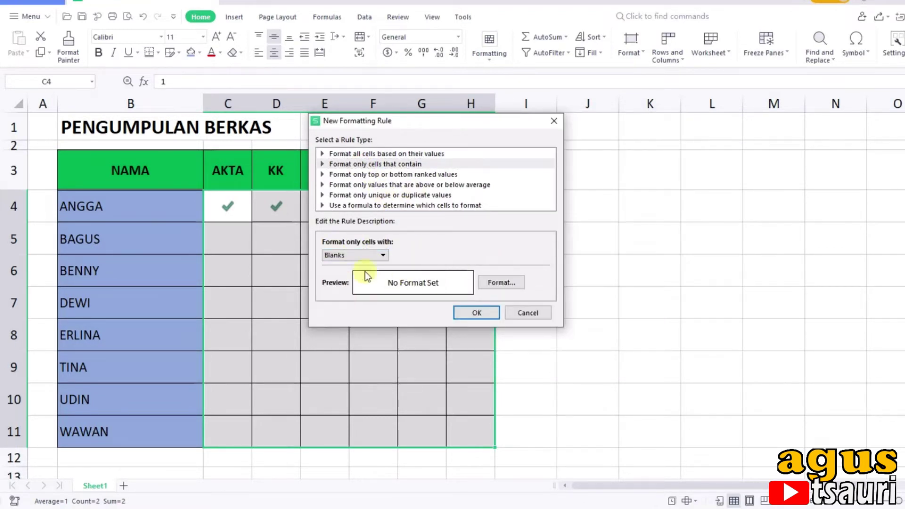
pyautogui.click(499, 282)
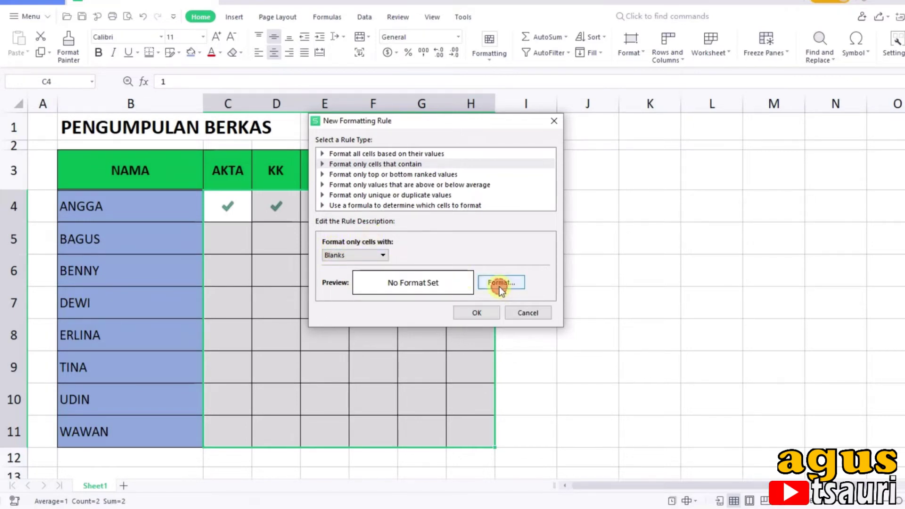
pyautogui.click(324, 231)
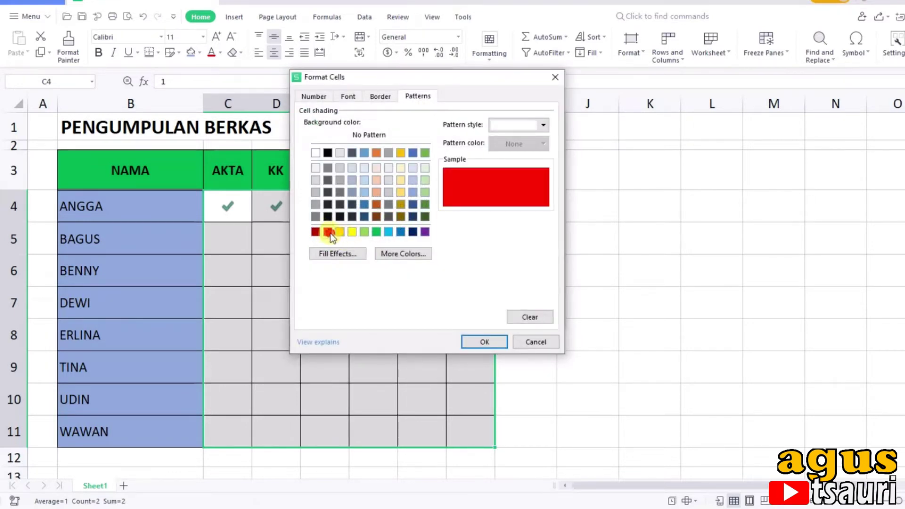
pyautogui.click(491, 340)
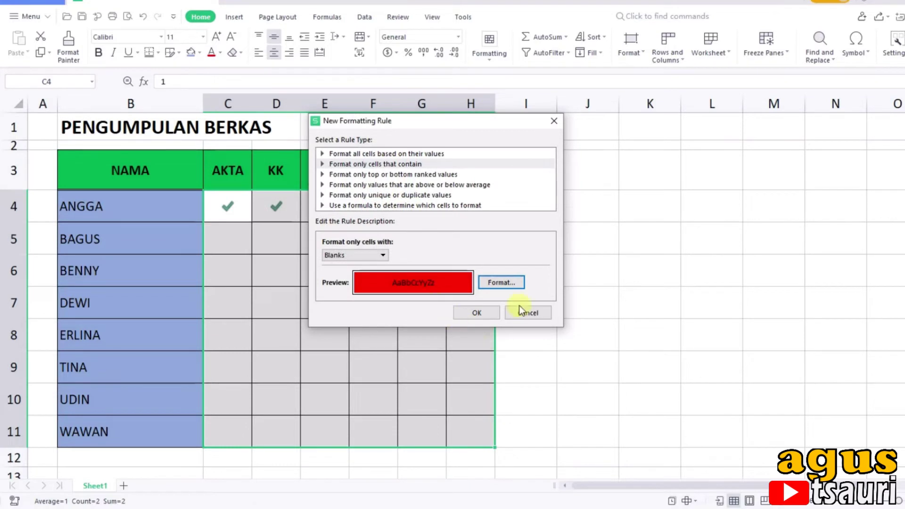
pyautogui.click(493, 315)
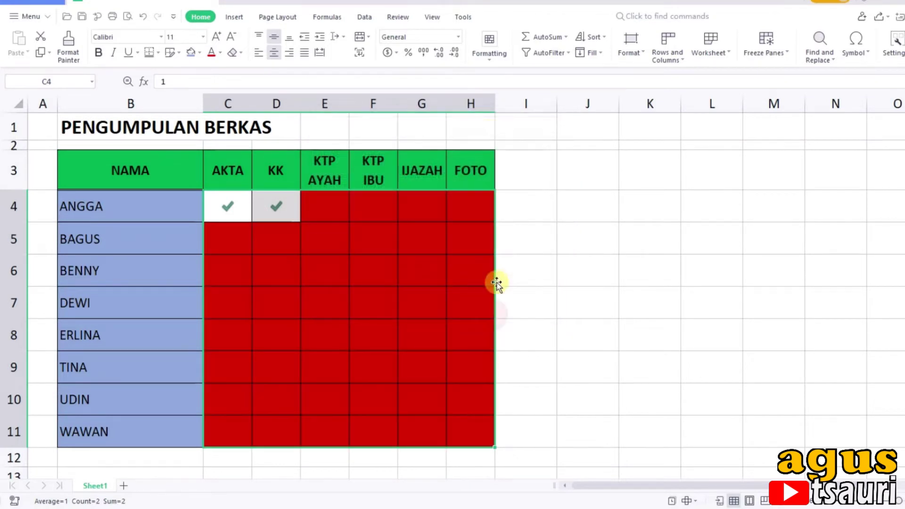
pyautogui.click(508, 58)
# Add a second conditional formatting rule giving No Blanks cells a yellow fill
pyautogui.click(503, 98)
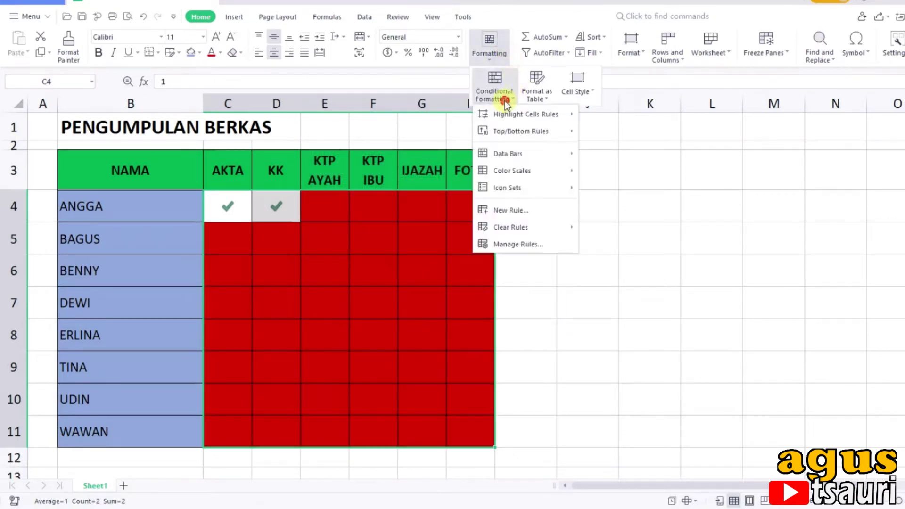
pyautogui.click(499, 210)
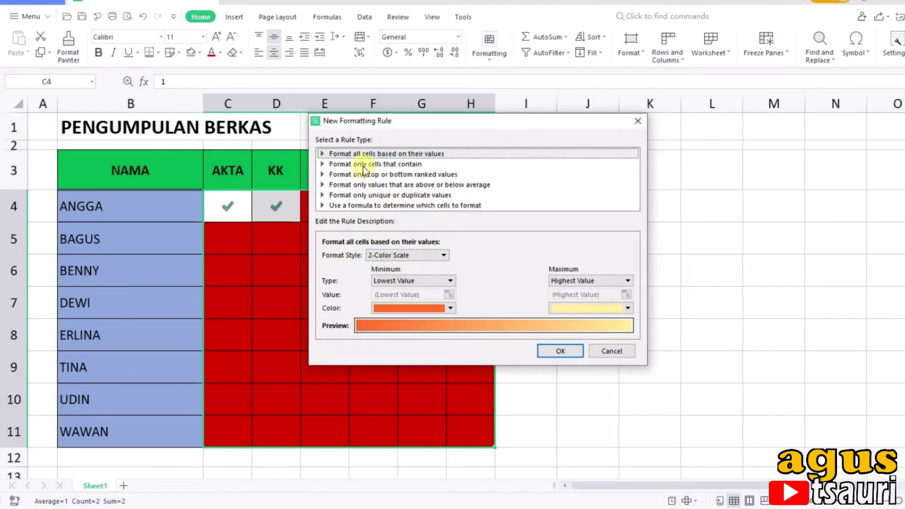
pyautogui.click(365, 164)
pyautogui.click(355, 255)
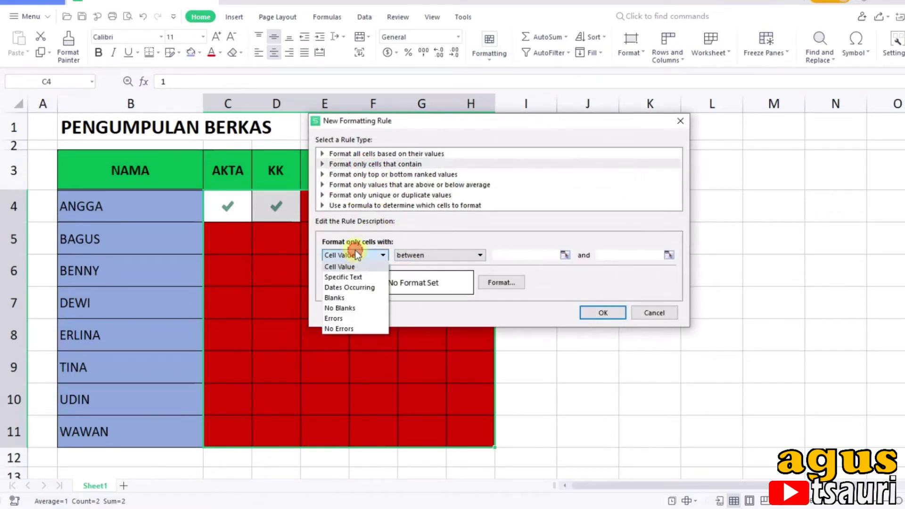
pyautogui.click(349, 308)
pyautogui.click(492, 284)
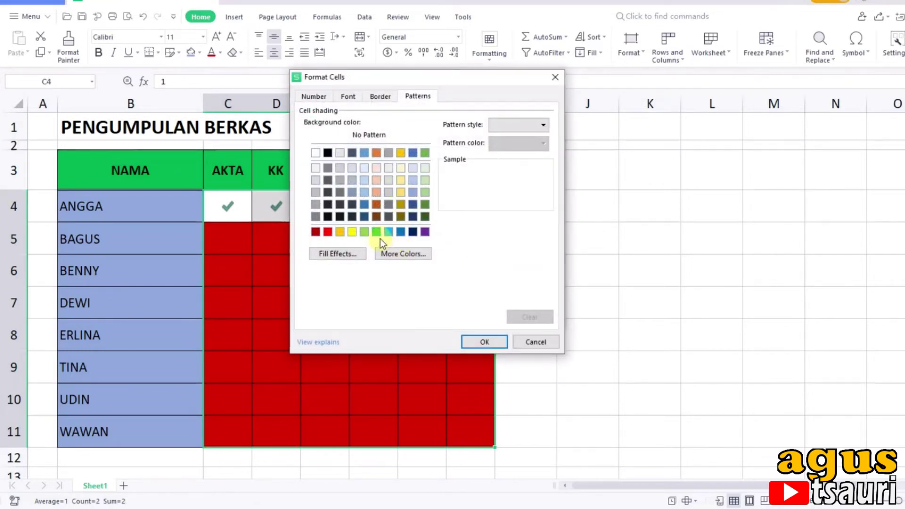
pyautogui.click(352, 231)
pyautogui.click(474, 338)
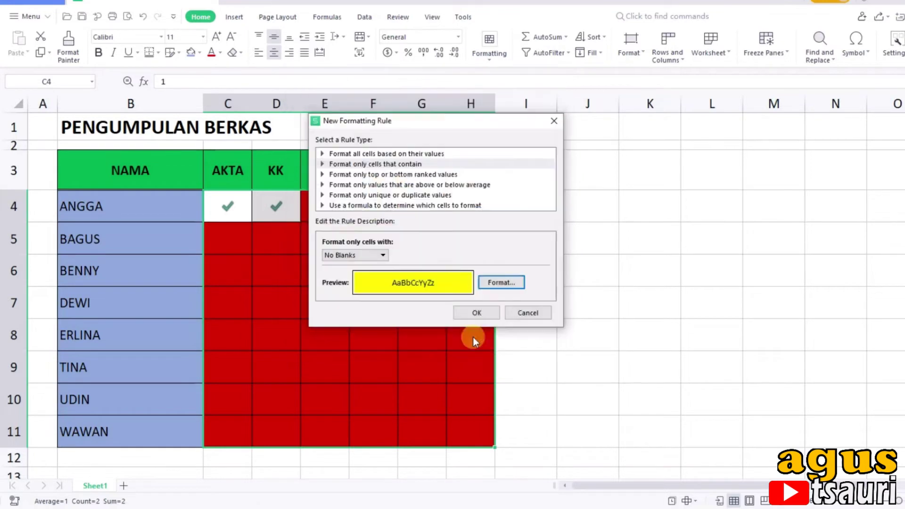
pyautogui.click(470, 317)
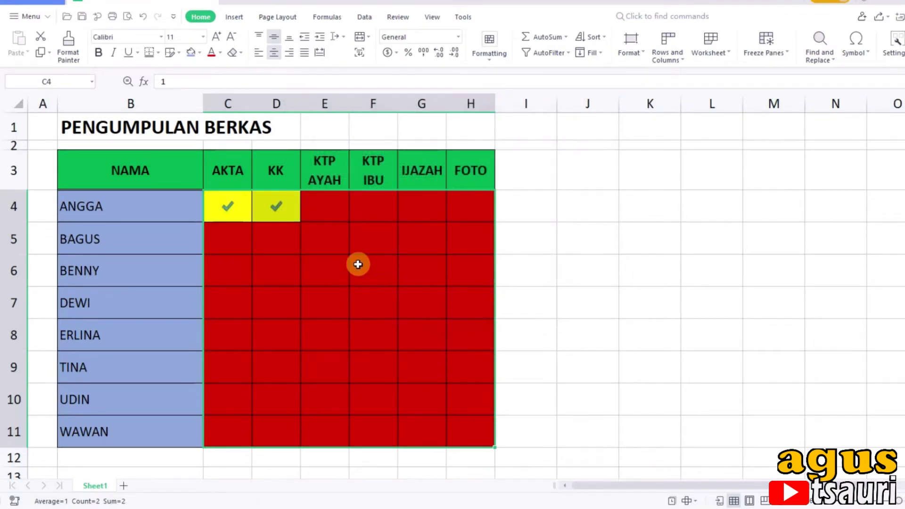
pyautogui.click(338, 244)
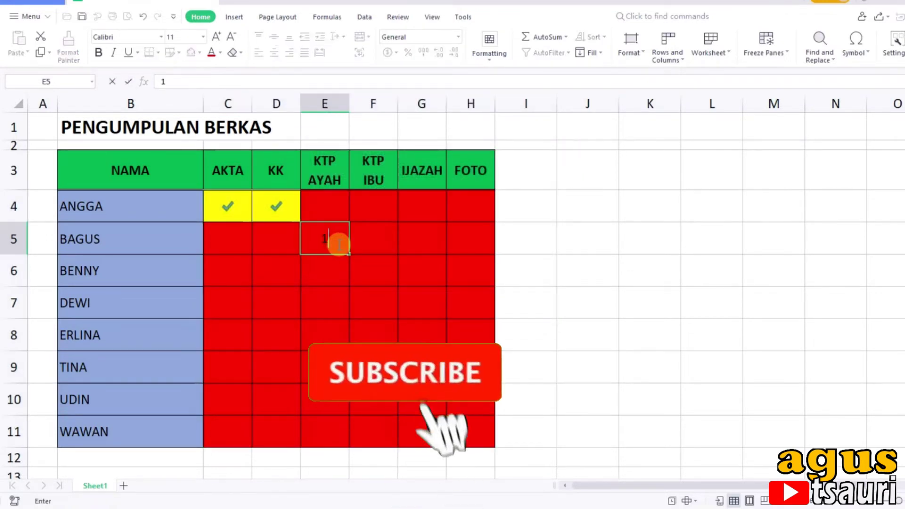
# Enter 1 in E5, D6, E7, F8, E9, F10 and G10 to tick those documents
pyautogui.write('1')
pyautogui.press('Return')
pyautogui.press('Left')
pyautogui.write('1')
pyautogui.press('Return')
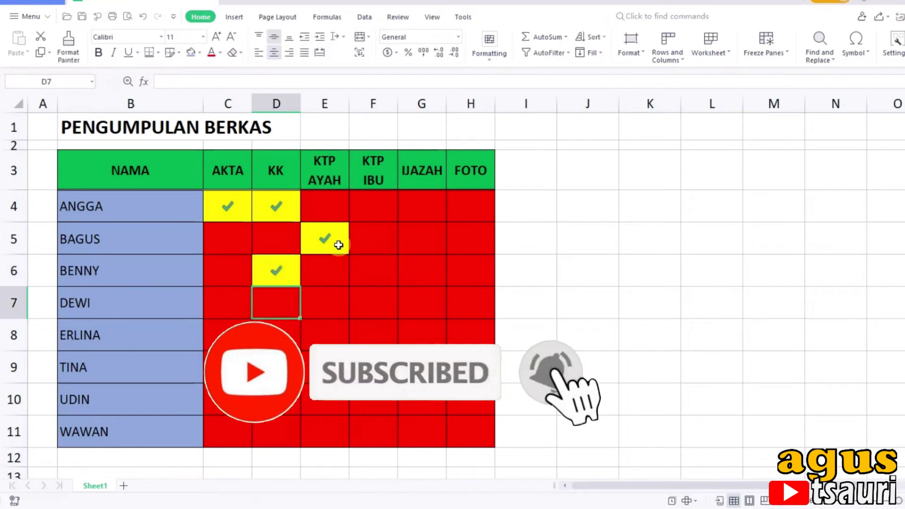
pyautogui.press('Right')
pyautogui.write('1')
pyautogui.press('Tab')
pyautogui.write('1')
pyautogui.press('Return')
pyautogui.write('1')
pyautogui.press('Return')
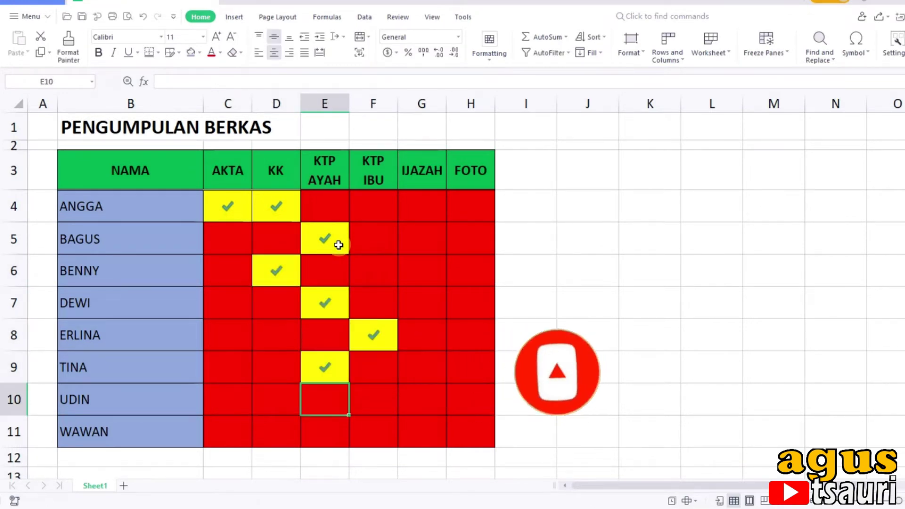
pyautogui.press('Tab')
pyautogui.write('1')
pyautogui.press('Tab')
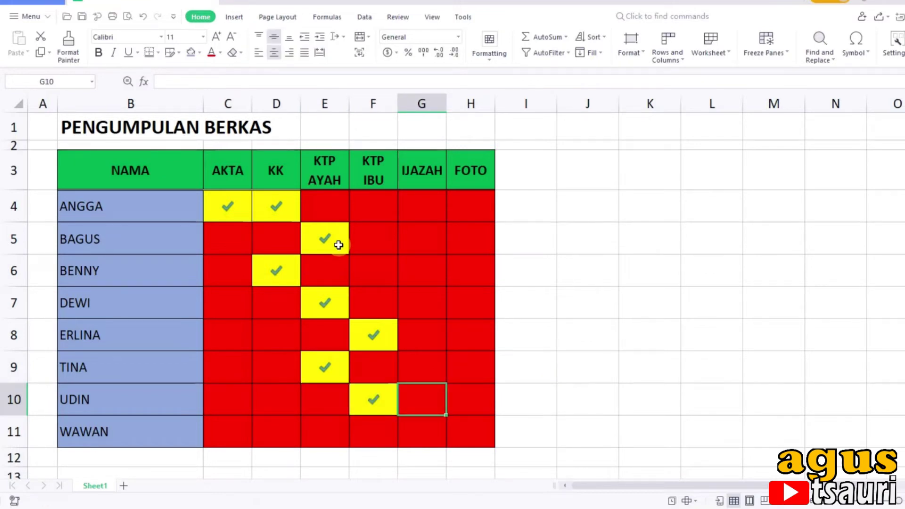
pyautogui.write('1')
pyautogui.press('Tab')
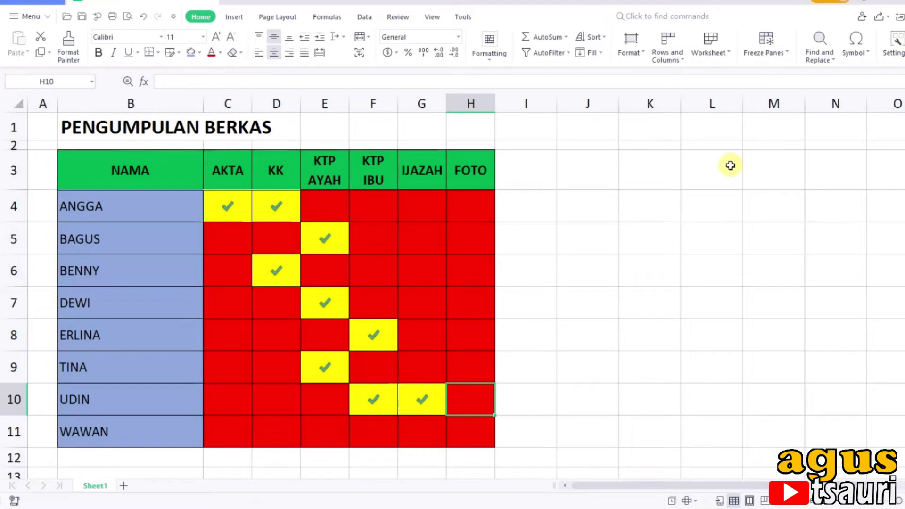
# Type the header PROGRES into J3 and widen column J
pyautogui.click(607, 171)
pyautogui.write('PRO')
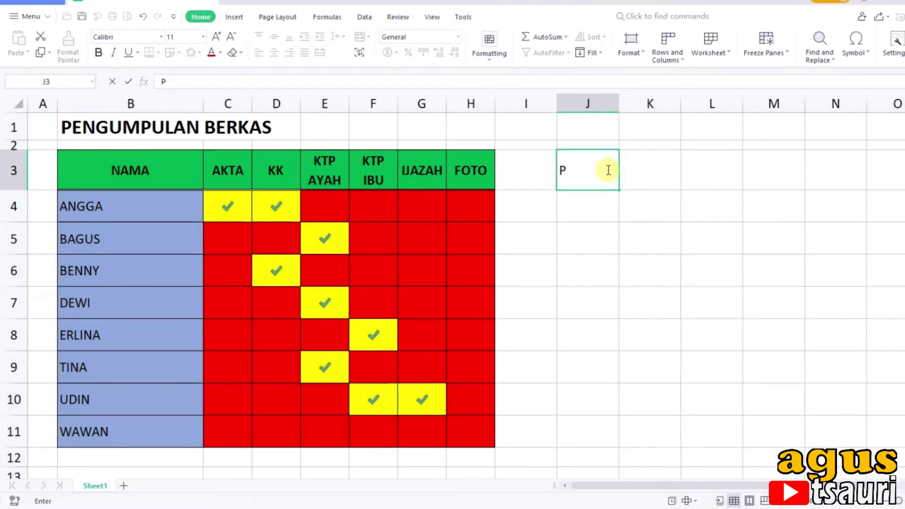
pyautogui.write('G')
pyautogui.press('BackSpace')
pyautogui.write('ES')
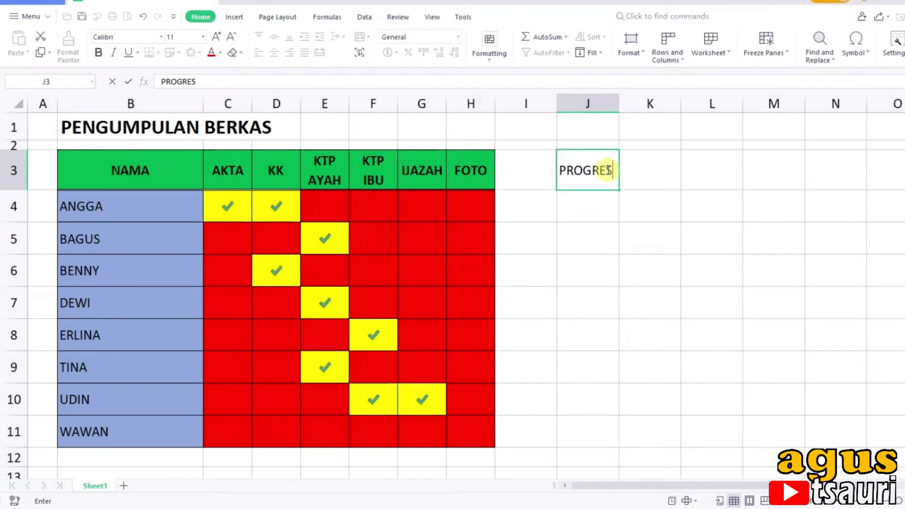
pyautogui.click(613, 234)
pyautogui.moveTo(619, 105); pyautogui.dragTo(789, 147)
# Apply All Borders to J3:J11
pyautogui.moveTo(664, 171); pyautogui.dragTo(661, 428)
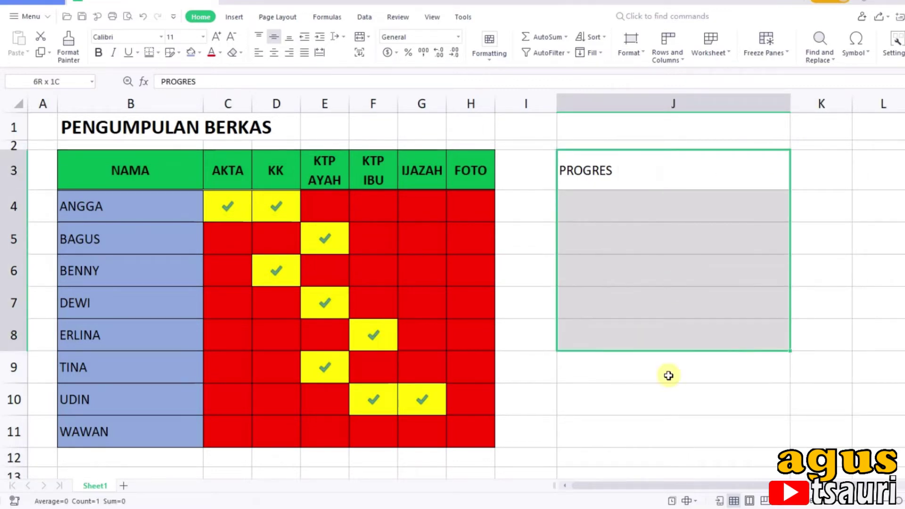
pyautogui.click(160, 53)
pyautogui.click(172, 83)
pyautogui.click(743, 281)
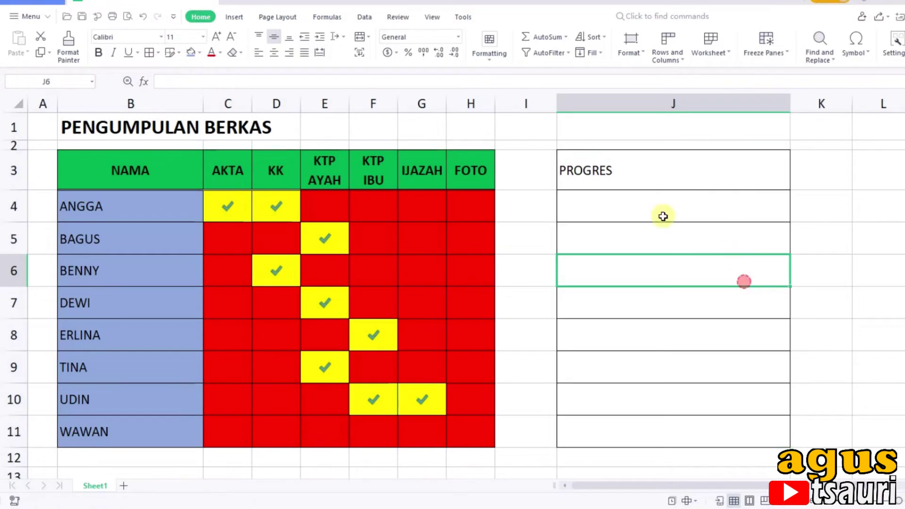
# Make the PROGRES header centred, bold, with a light-blue fill
pyautogui.click(586, 166)
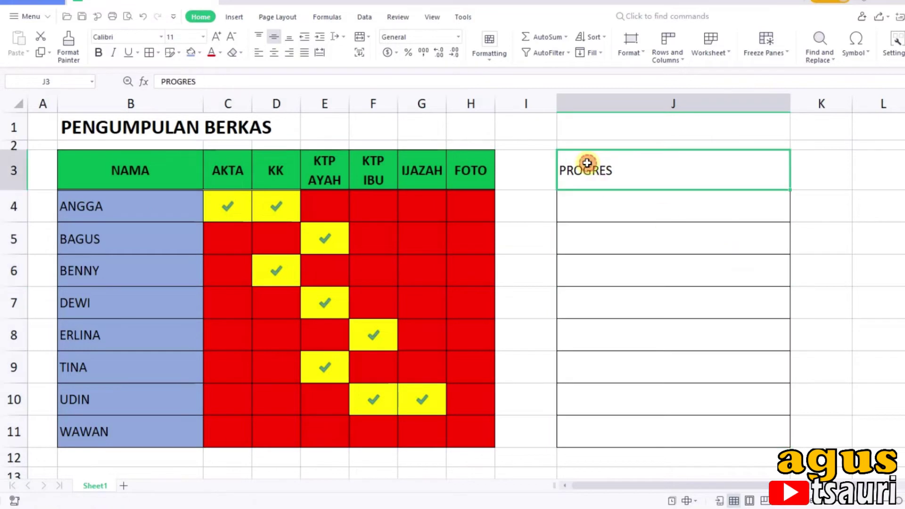
pyautogui.click(274, 55)
pyautogui.click(198, 51)
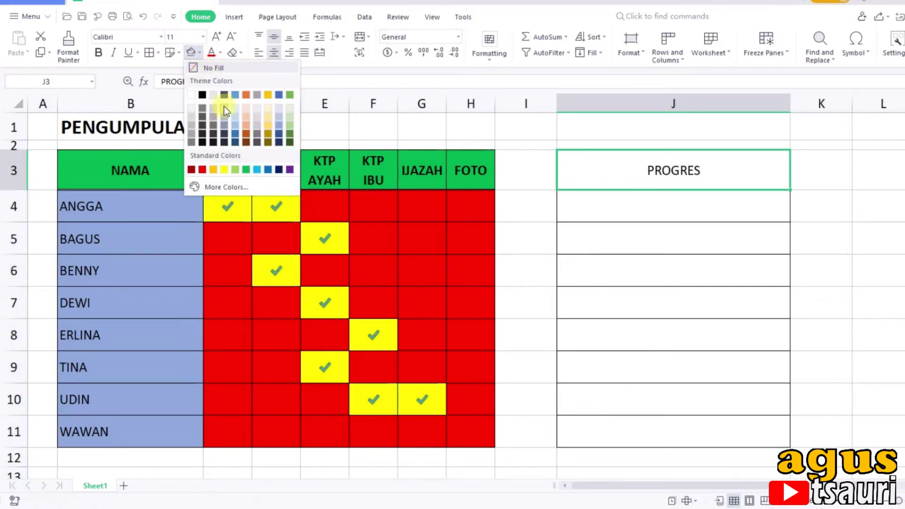
pyautogui.click(234, 125)
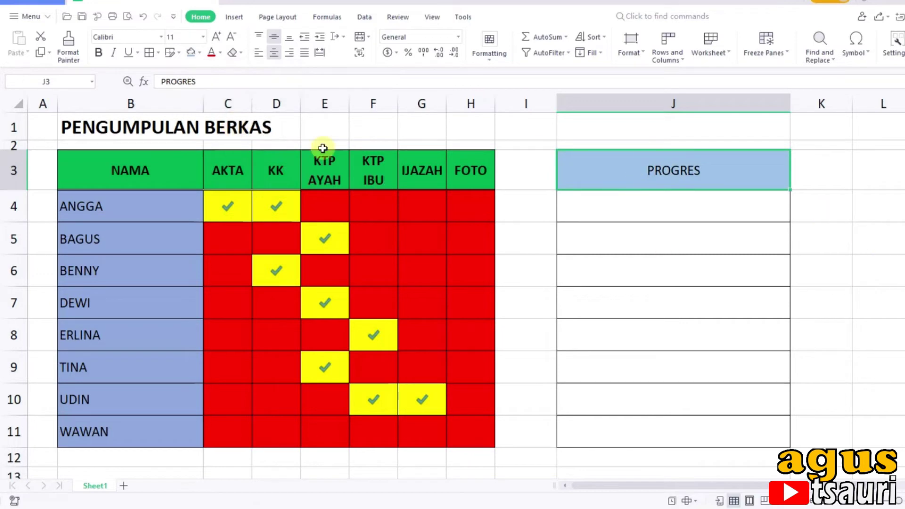
pyautogui.click(100, 52)
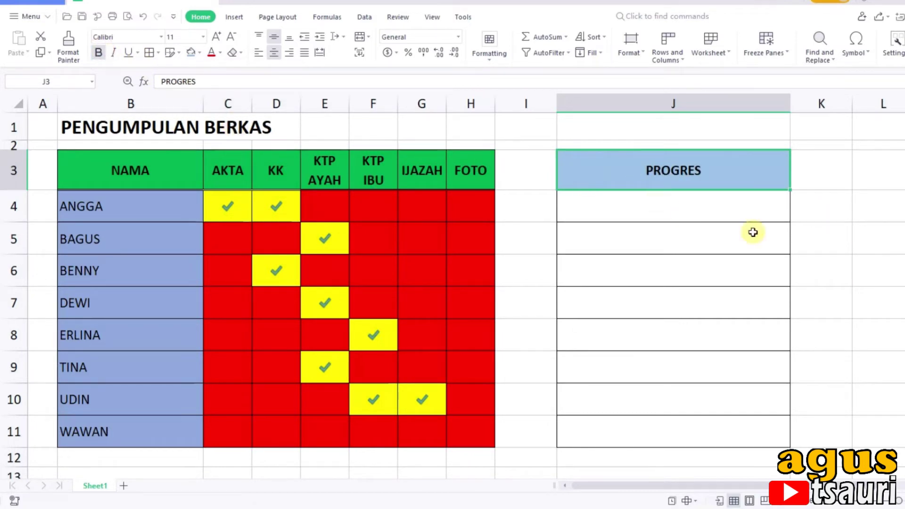
pyautogui.click(868, 228)
pyautogui.click(634, 214)
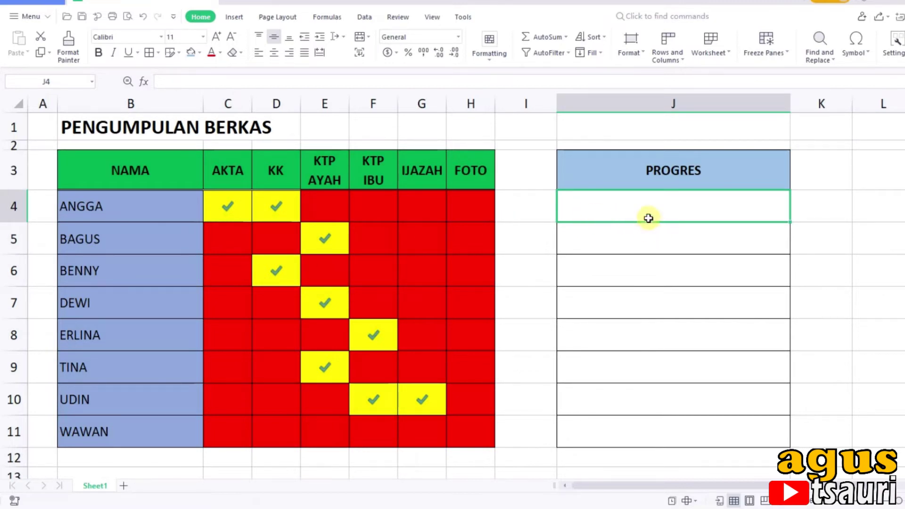
# Select J4:J11 and start a new Data Bar conditional formatting rule
pyautogui.moveTo(636, 212); pyautogui.dragTo(634, 422)
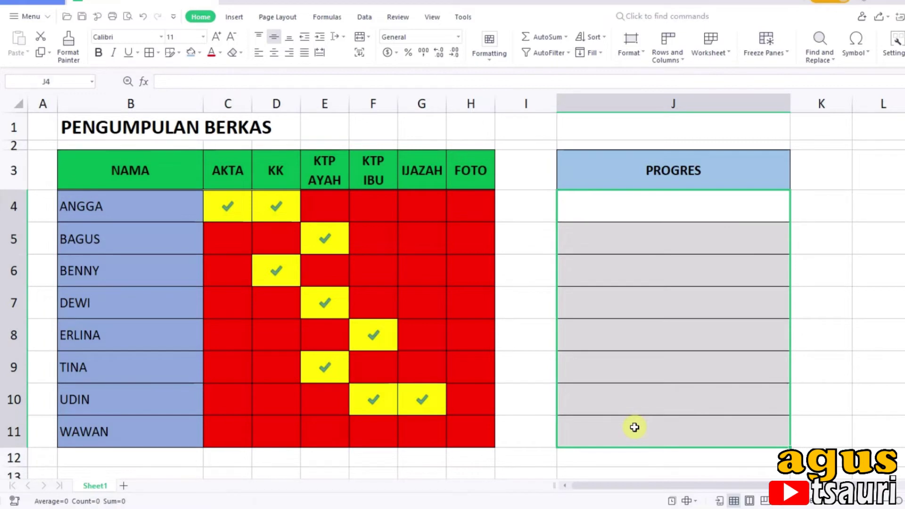
pyautogui.click(492, 59)
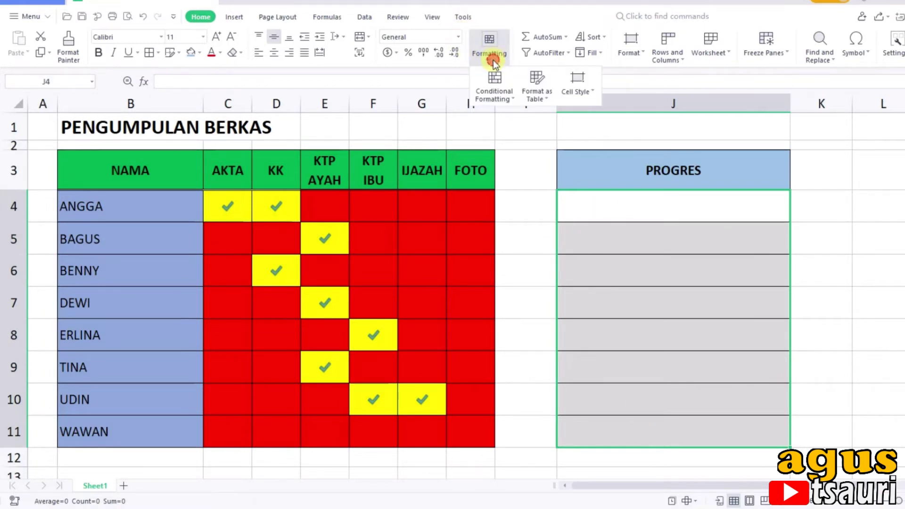
pyautogui.click(507, 96)
pyautogui.moveTo(512, 170)
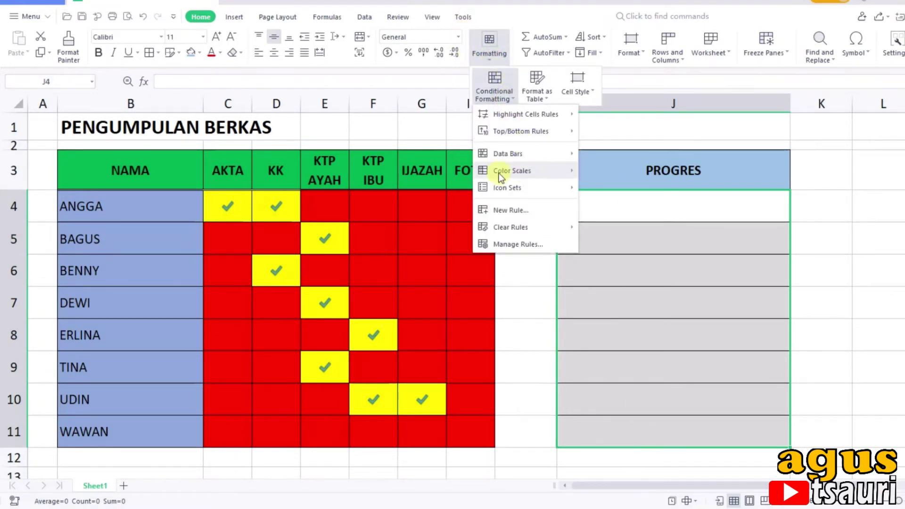
pyautogui.click(523, 212)
pyautogui.click(390, 257)
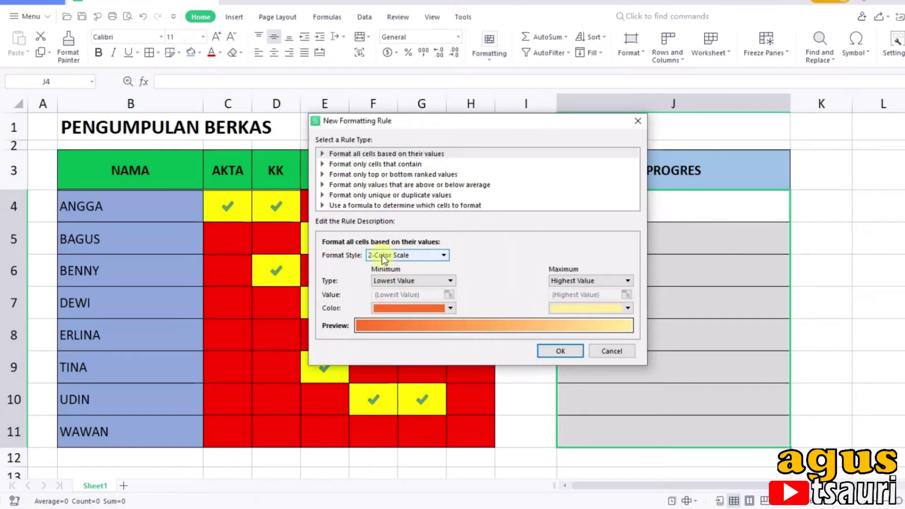
pyautogui.click(411, 256)
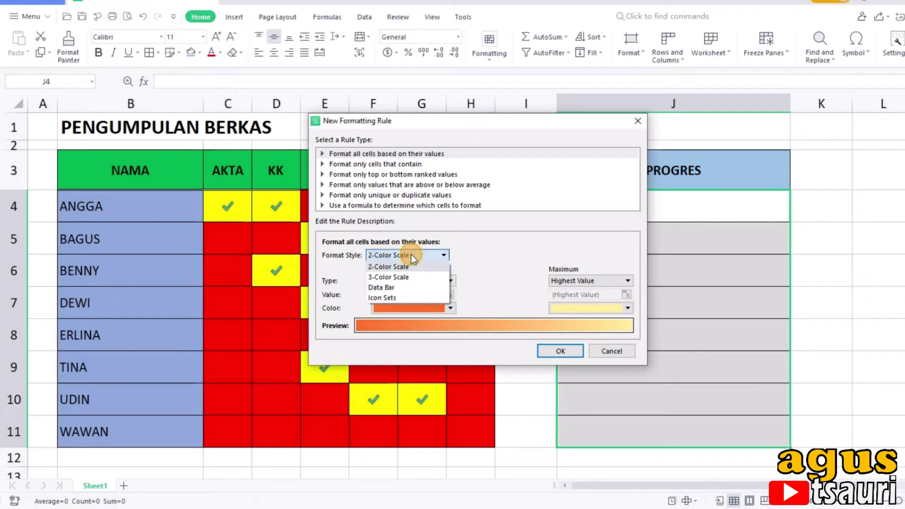
pyautogui.click(397, 287)
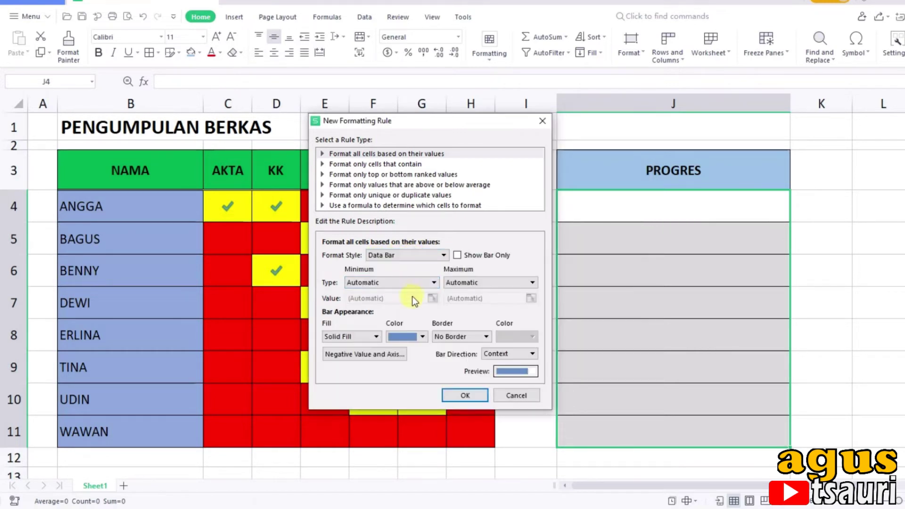
# Scale the bars from Number 0 to 1, dark blue fill, left-to-right, and apply
pyautogui.click(434, 282)
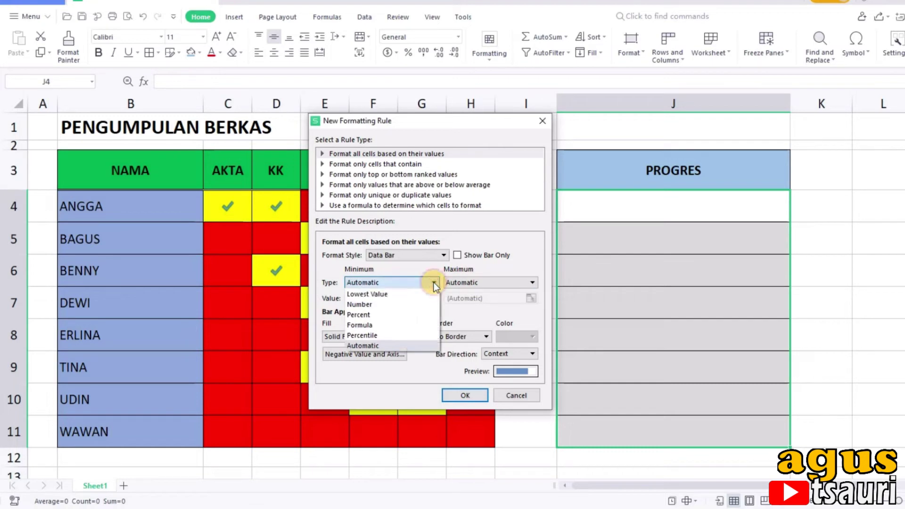
pyautogui.click(406, 303)
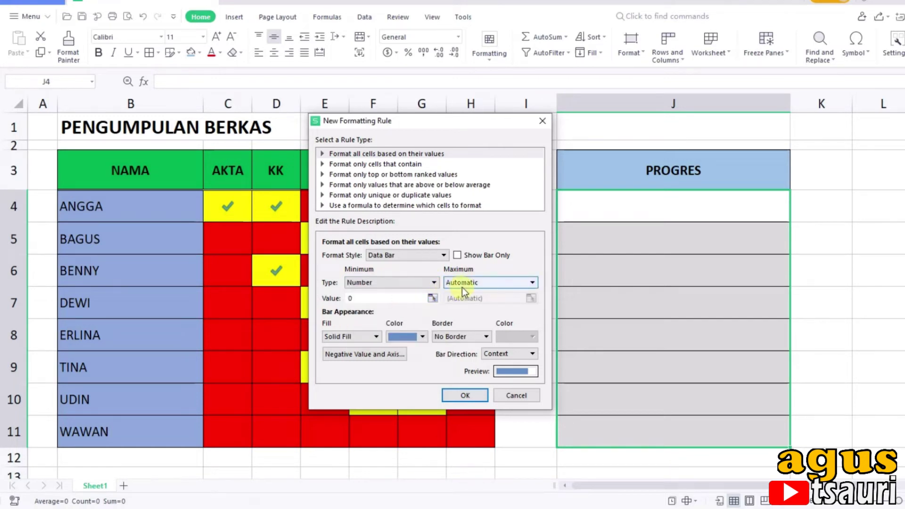
pyautogui.click(462, 283)
pyautogui.click(460, 304)
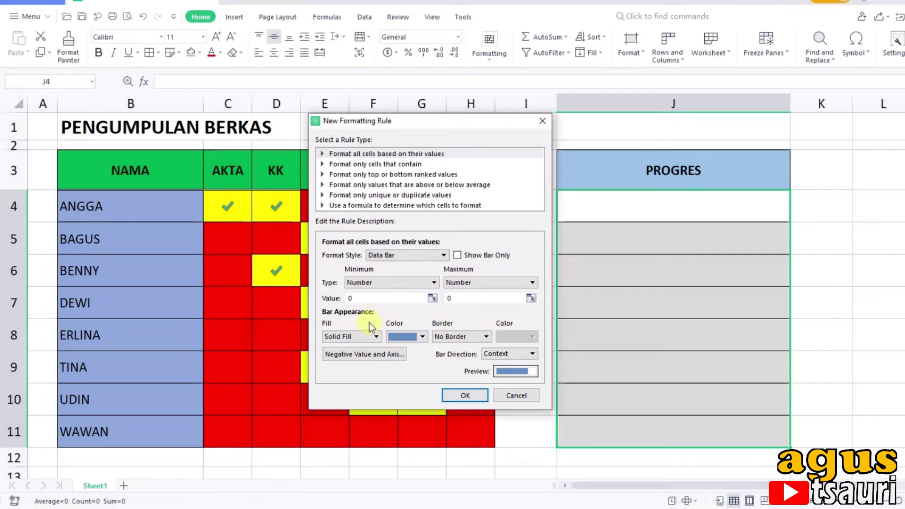
pyautogui.click(454, 299)
pyautogui.write('1')
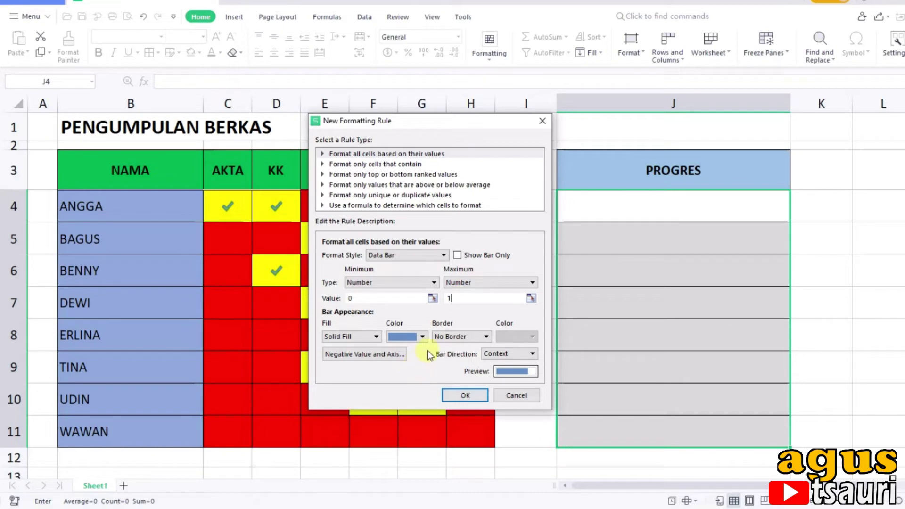
pyautogui.click(423, 337)
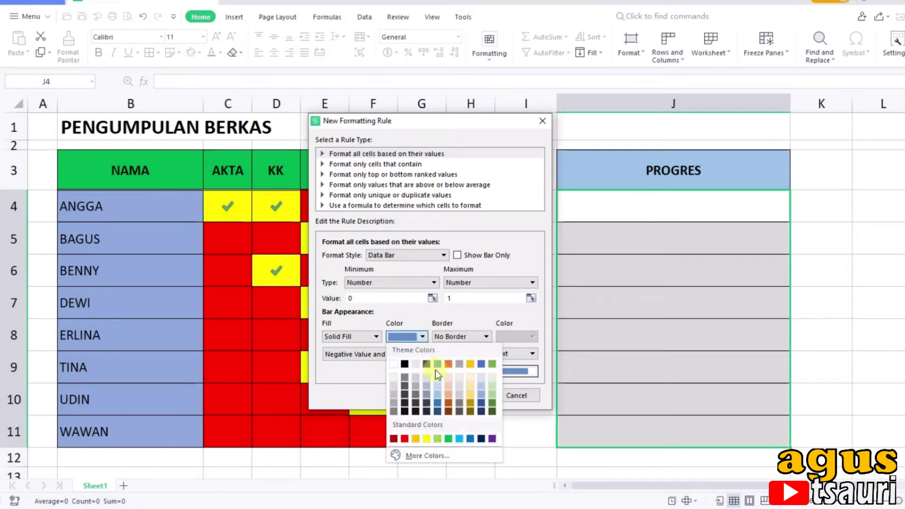
pyautogui.click(482, 401)
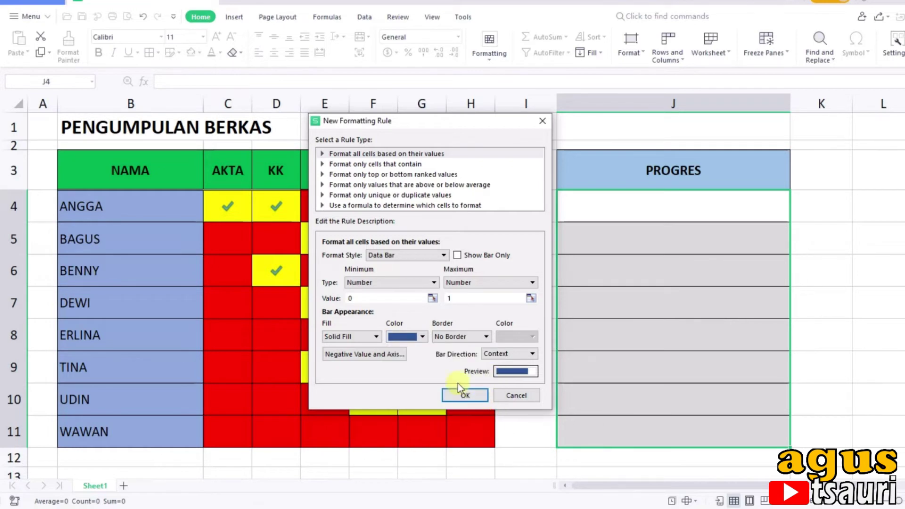
pyautogui.click(502, 355)
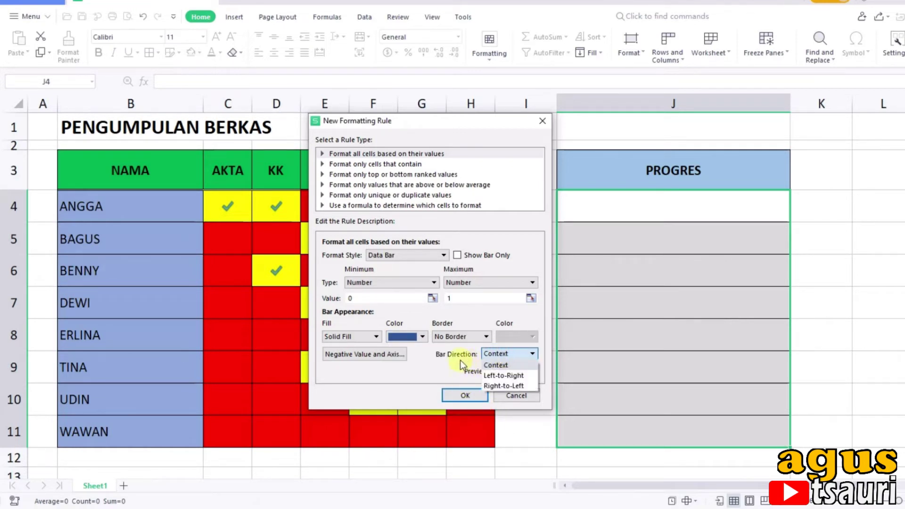
pyautogui.click(505, 376)
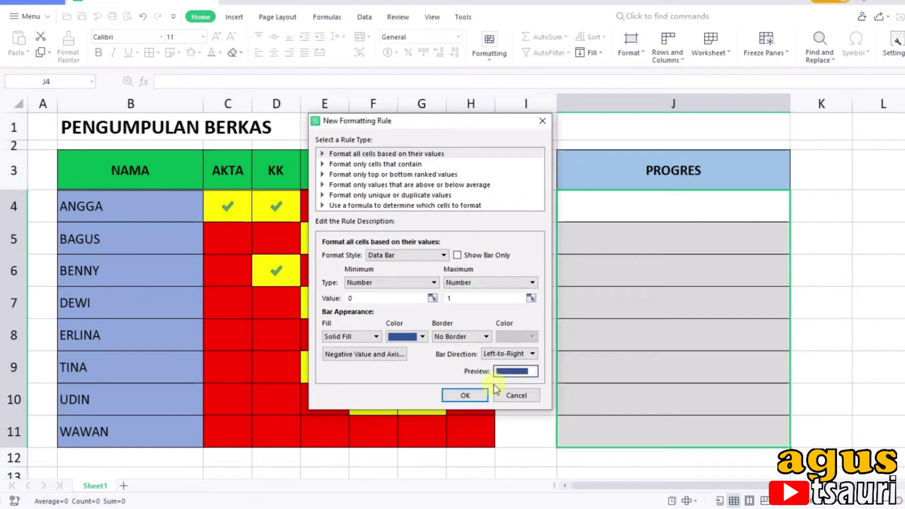
pyautogui.click(466, 395)
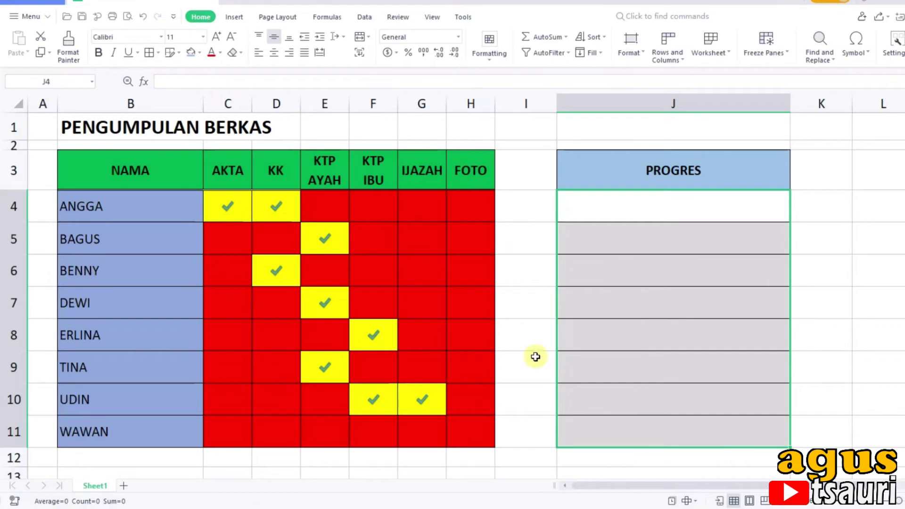
# Begin J4's formula as =SUM(C4:H4) divided by a count of the headers
pyautogui.click(684, 250)
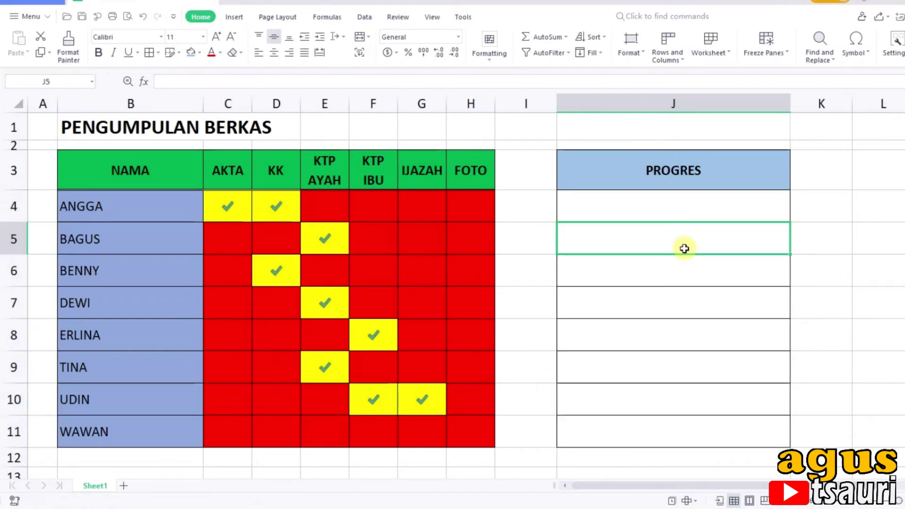
pyautogui.click(632, 213)
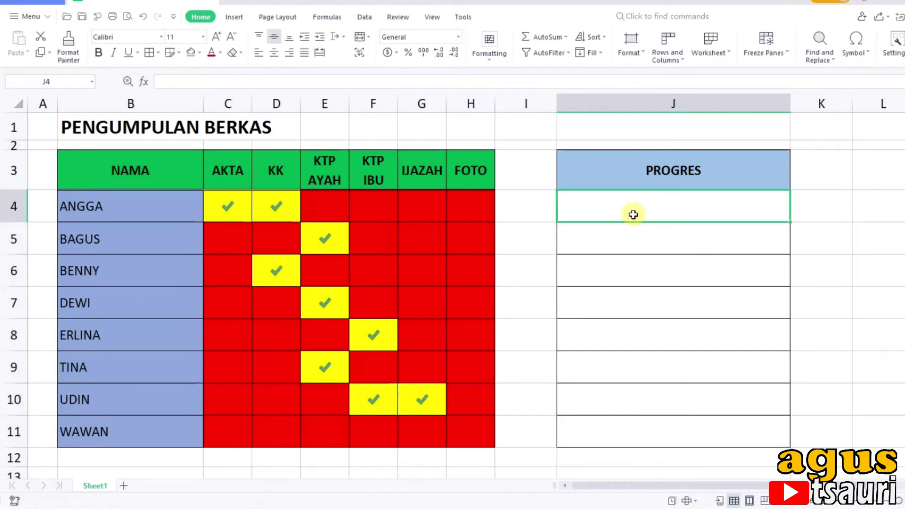
pyautogui.write('=')
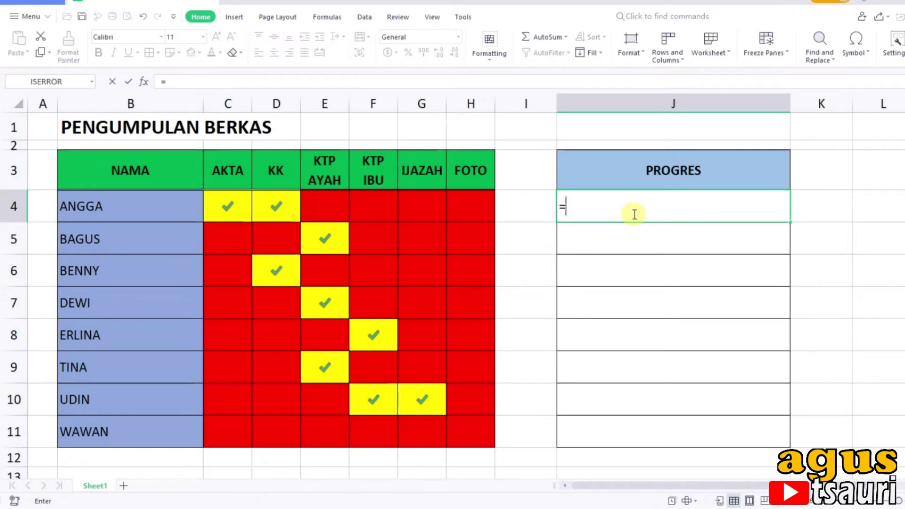
pyautogui.write('SUM(')
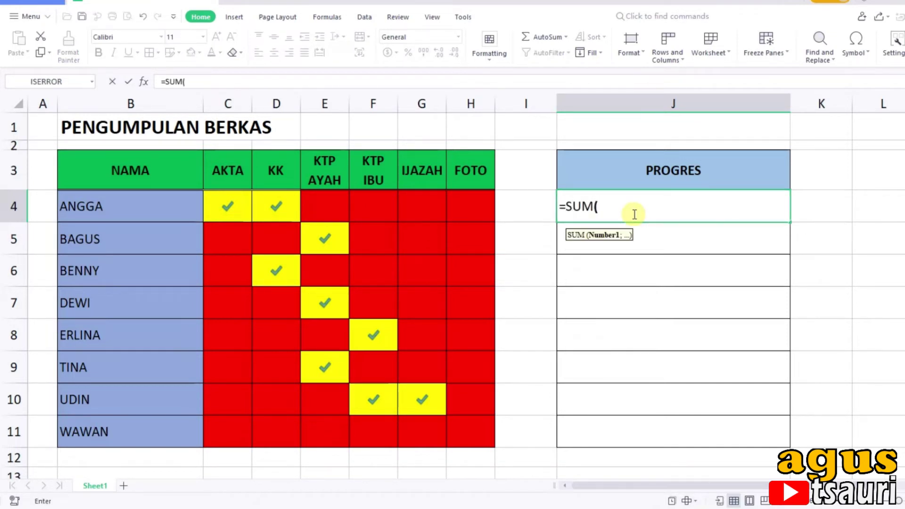
pyautogui.moveTo(233, 204); pyautogui.dragTo(464, 197)
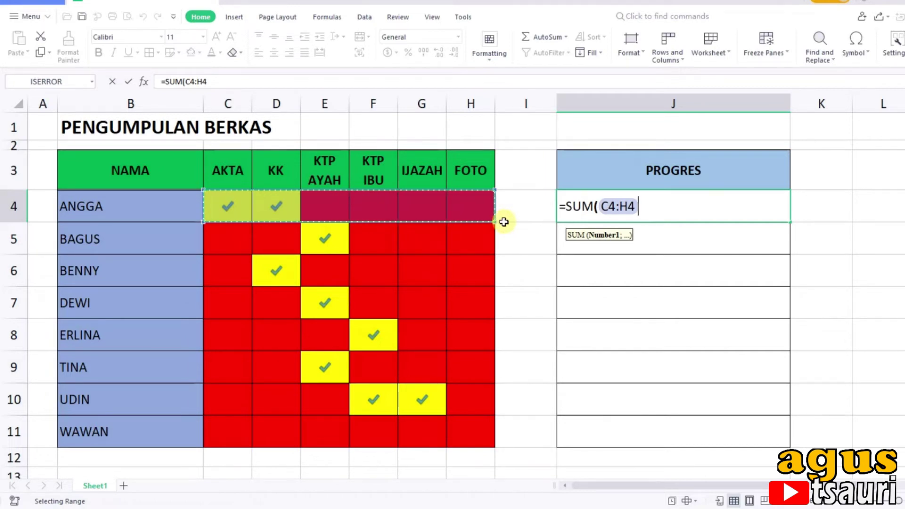
pyautogui.write(')/')
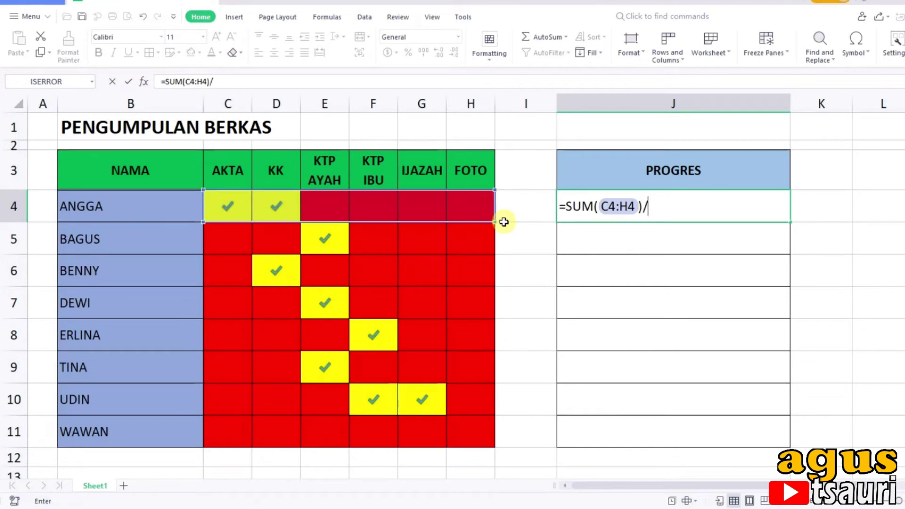
pyautogui.write('COUNT')
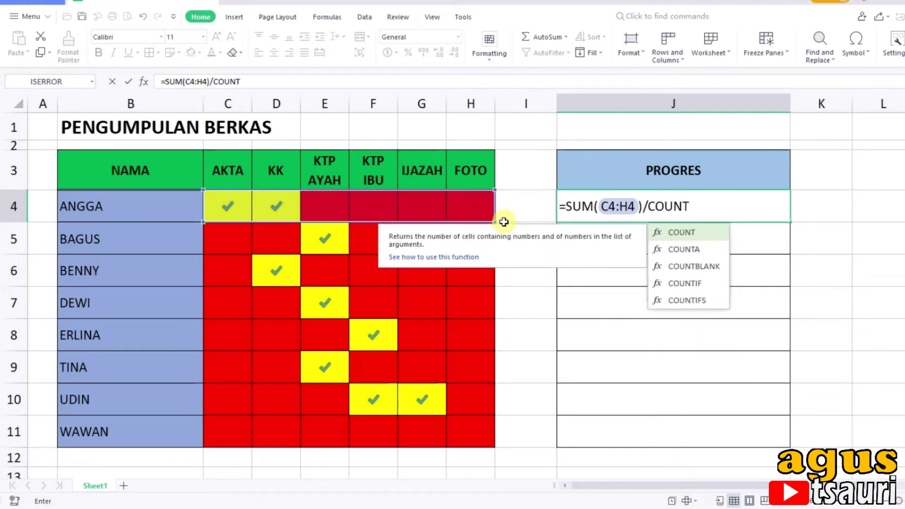
# Complete the divisor as COUNTA($C$3:$H$3) and commit, giving 0,333333333
pyautogui.doubleClick(706, 250)
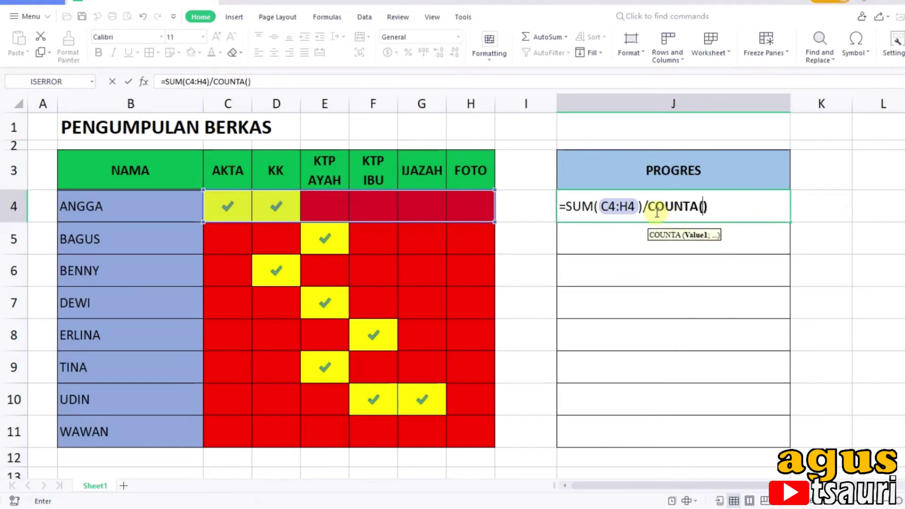
pyautogui.moveTo(235, 171)
pyautogui.mouseDown()
pyautogui.moveTo(485, 172)
pyautogui.moveTo(471, 171)
pyautogui.mouseUp()
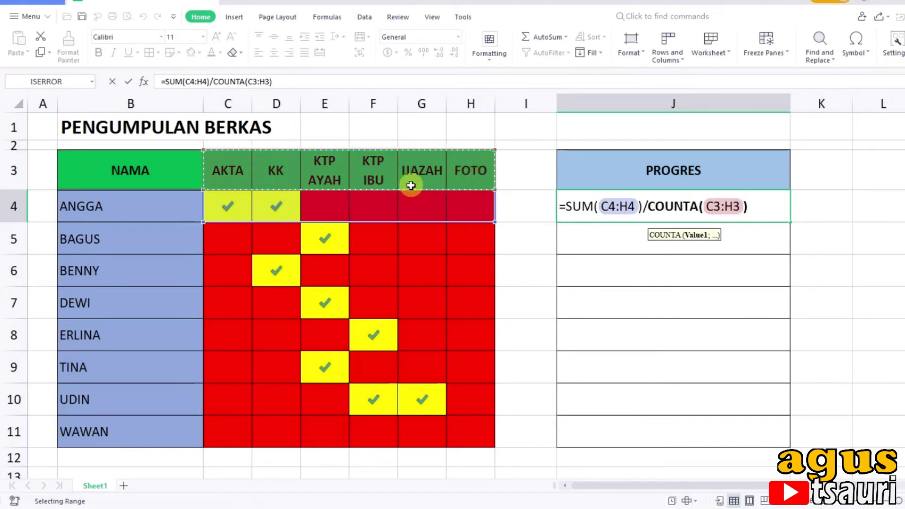
pyautogui.click(728, 207)
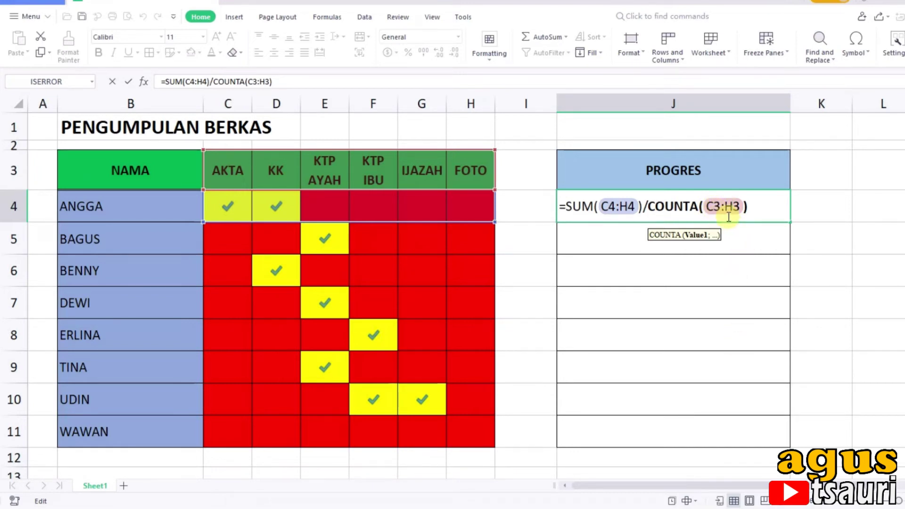
pyautogui.press('F4')
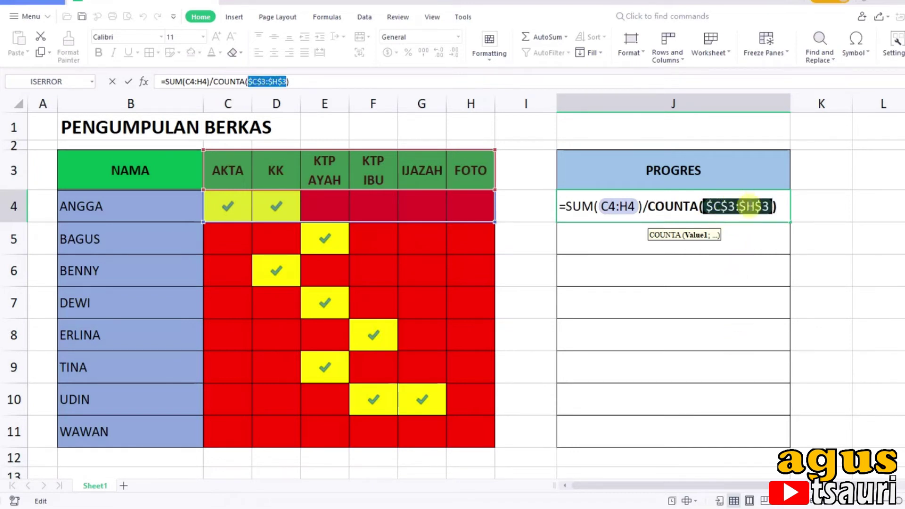
pyautogui.click(780, 205)
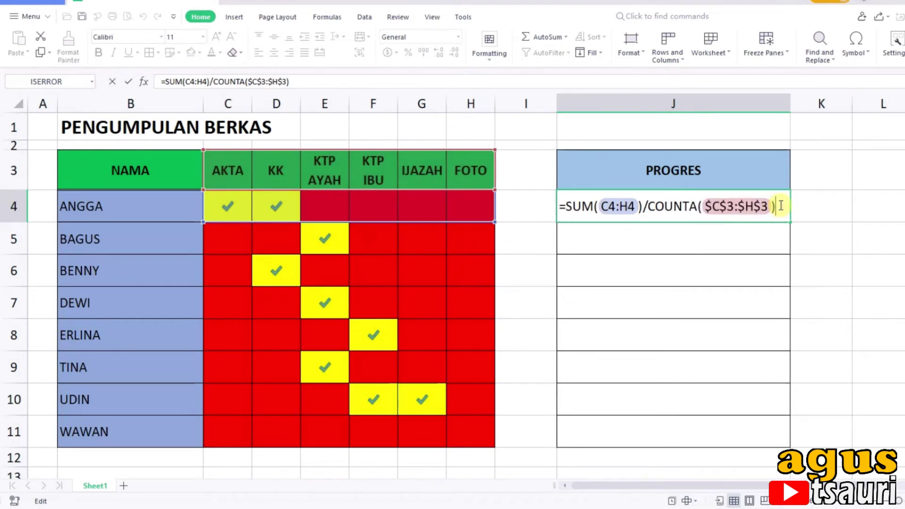
pyautogui.press('Return')
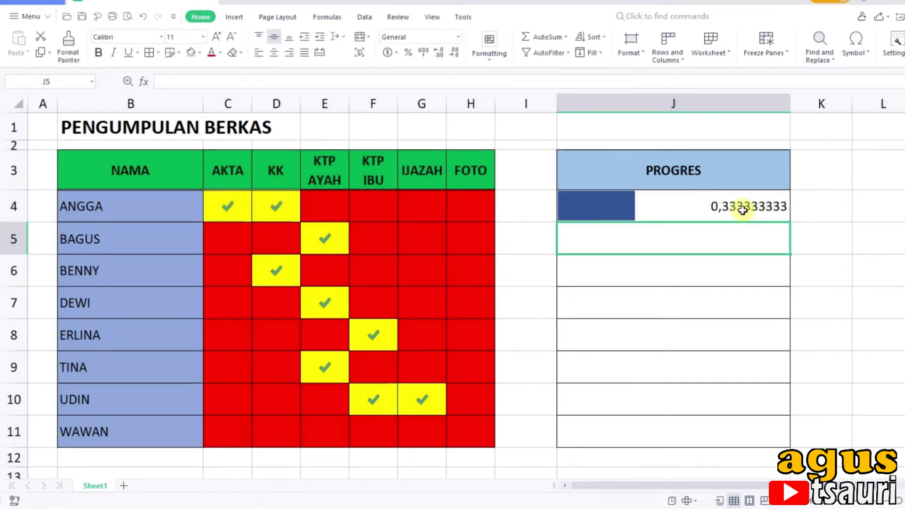
pyautogui.click(742, 206)
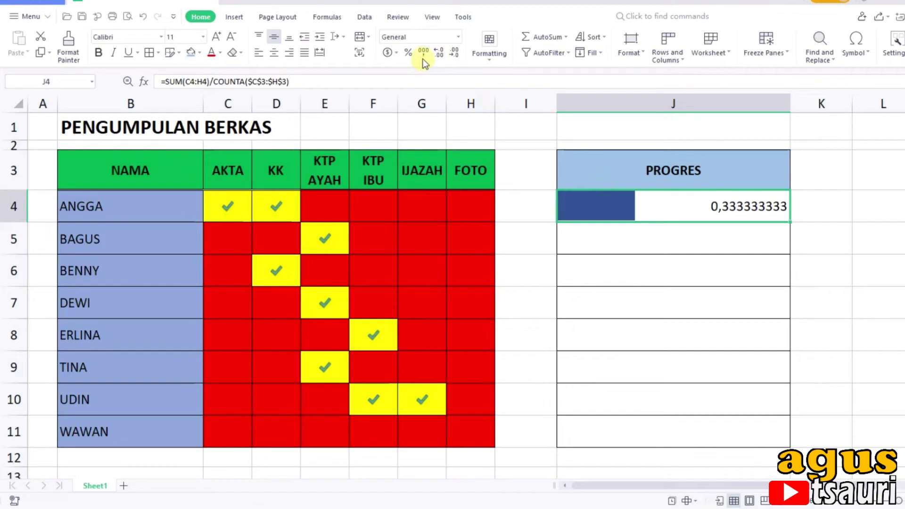
# Format J4 as a centred percentage and fill it down through J11 (WAWAN's row)
pyautogui.click(407, 53)
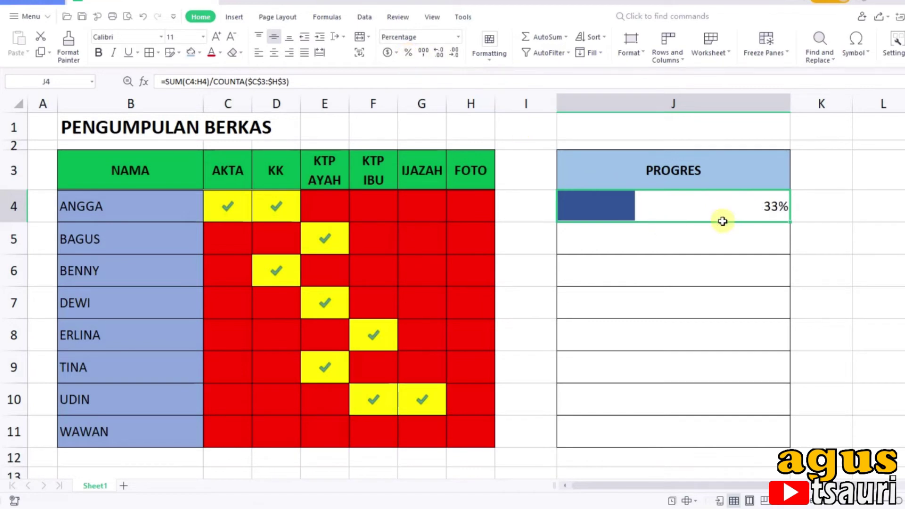
pyautogui.click(272, 54)
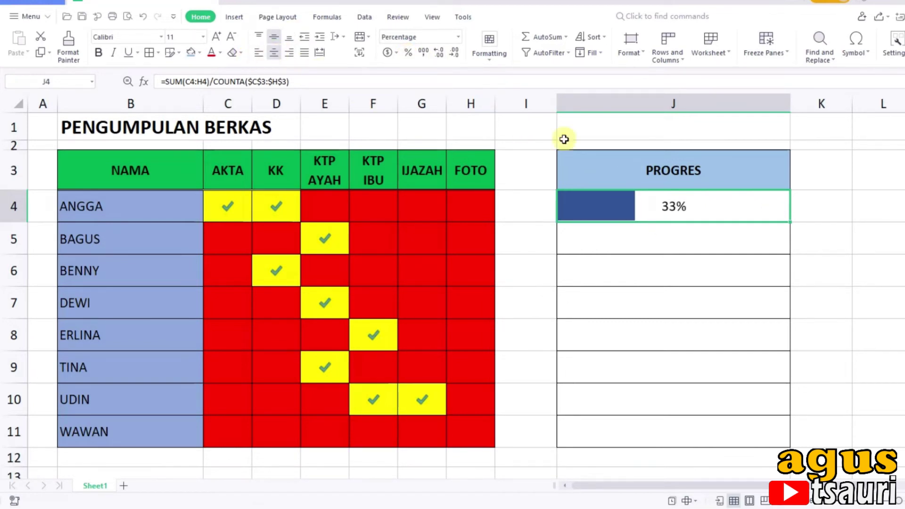
pyautogui.moveTo(791, 221); pyautogui.dragTo(775, 437)
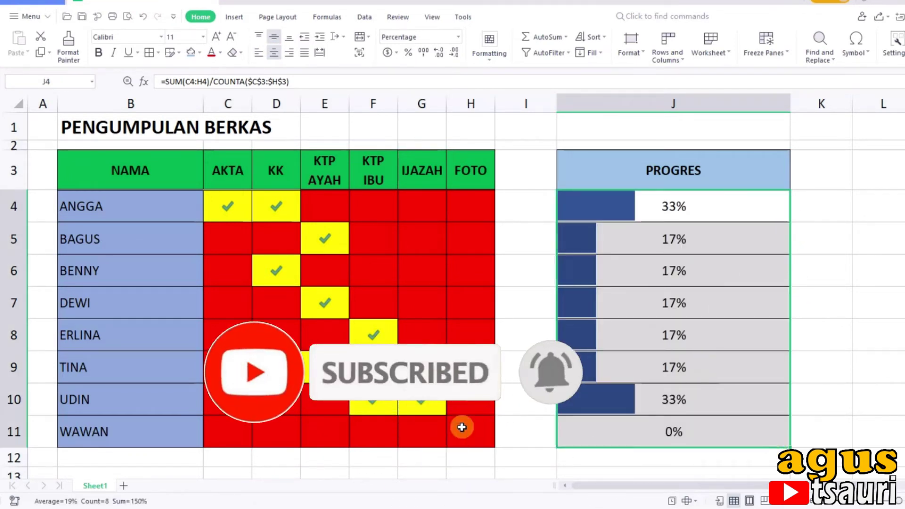
pyautogui.click(332, 431)
pyautogui.write('1')
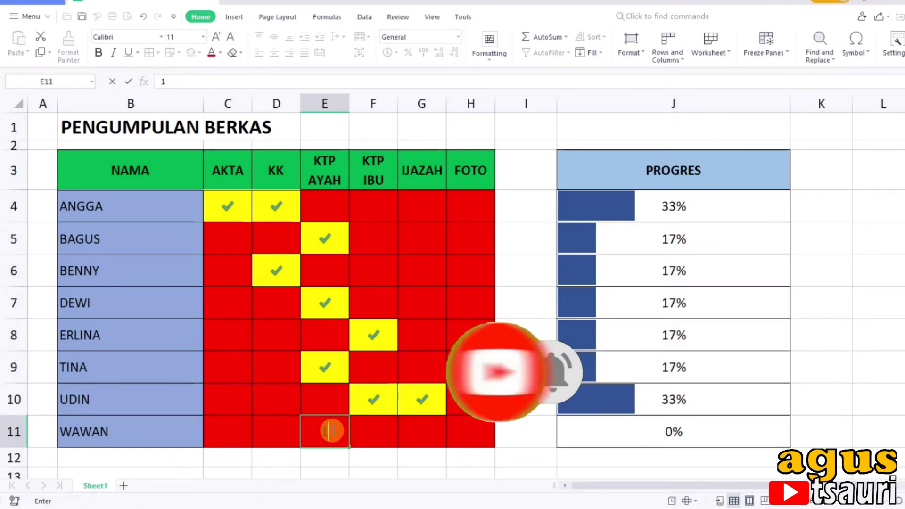
# Tick WAWAN's KTP AYAH and KK documents
pyautogui.write('a')
pyautogui.press('Left')
pyautogui.write('a')
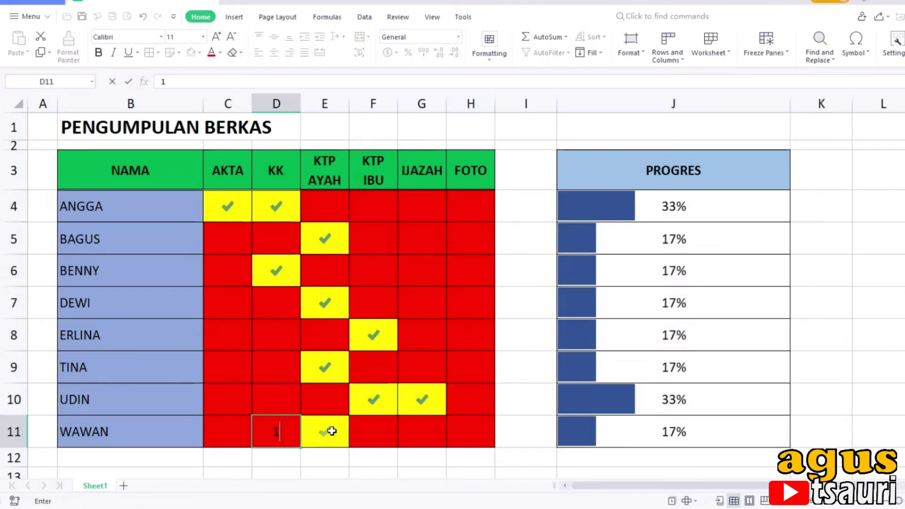
pyautogui.press('Left')
# Tick BENNY's AKTA through FOTO documents so his row reaches 100%
pyautogui.press('Up')
pyautogui.press('Up')
pyautogui.press('Up')
pyautogui.press('Up')
pyautogui.press('Up')
pyautogui.write('a')
pyautogui.press('Right')
pyautogui.press('Right')
pyautogui.write('1')
pyautogui.press('Right')
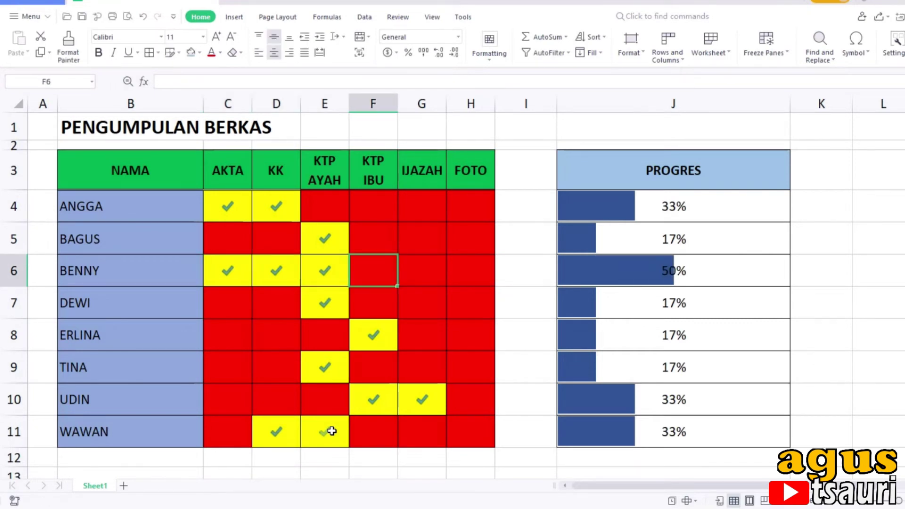
pyautogui.write('1')
pyautogui.press('Right')
pyautogui.write('1')
pyautogui.press('Right')
pyautogui.write('1')
pyautogui.press('Return')
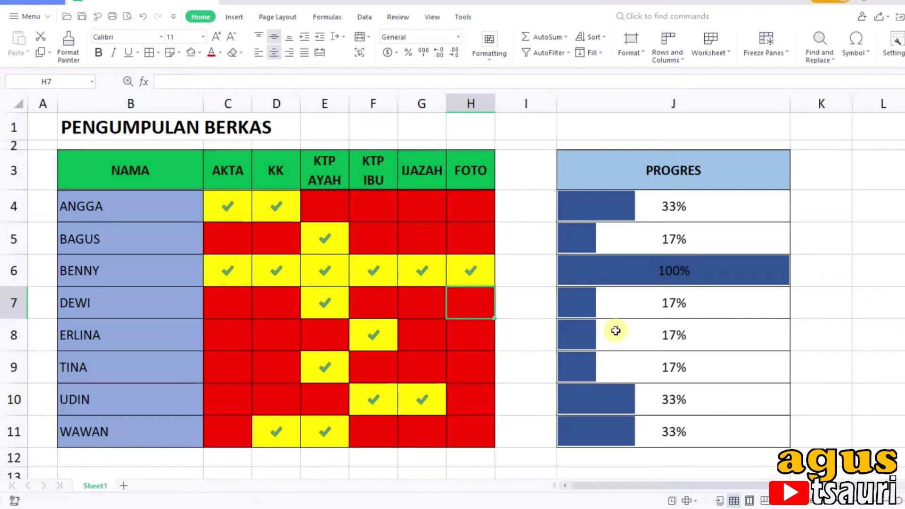
# Tick ERLINA's IJAZAH and KK cells, then select the progress range J4:J11
pyautogui.click(429, 349)
pyautogui.write('1')
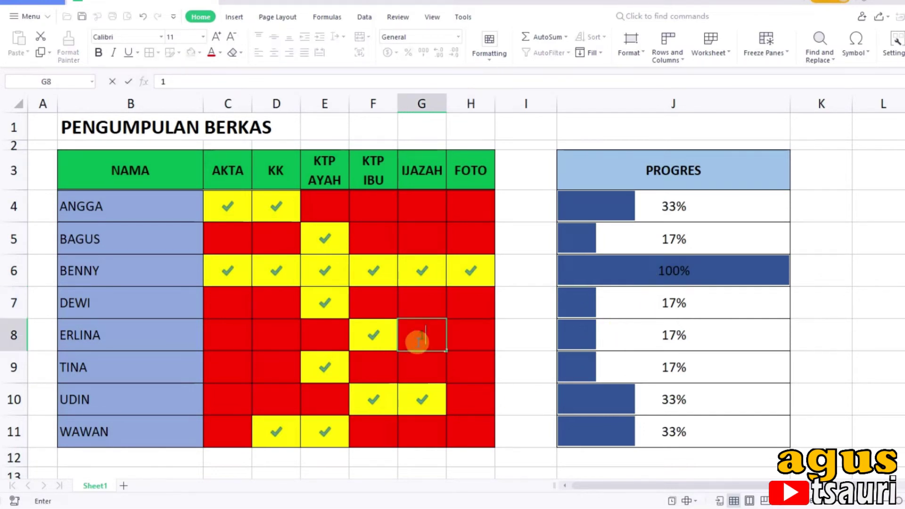
pyautogui.click(285, 335)
pyautogui.write('1')
pyautogui.click(388, 370)
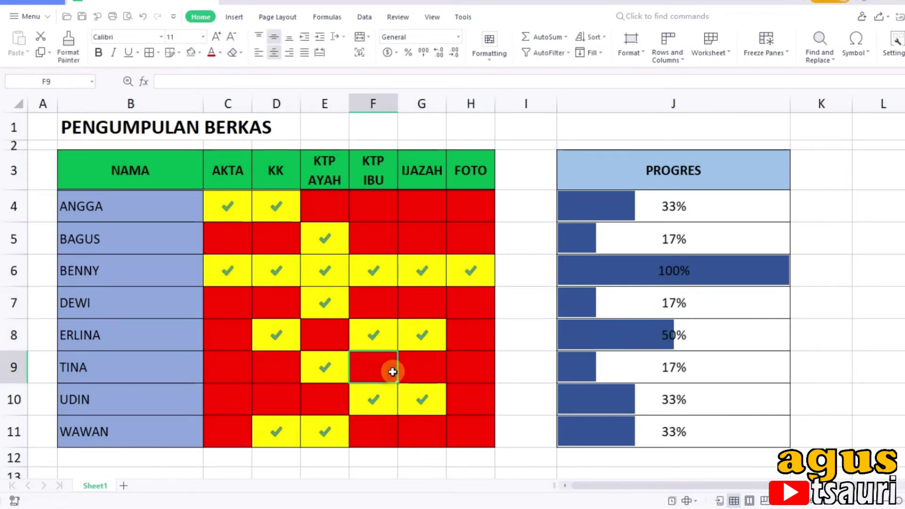
pyautogui.click(646, 283)
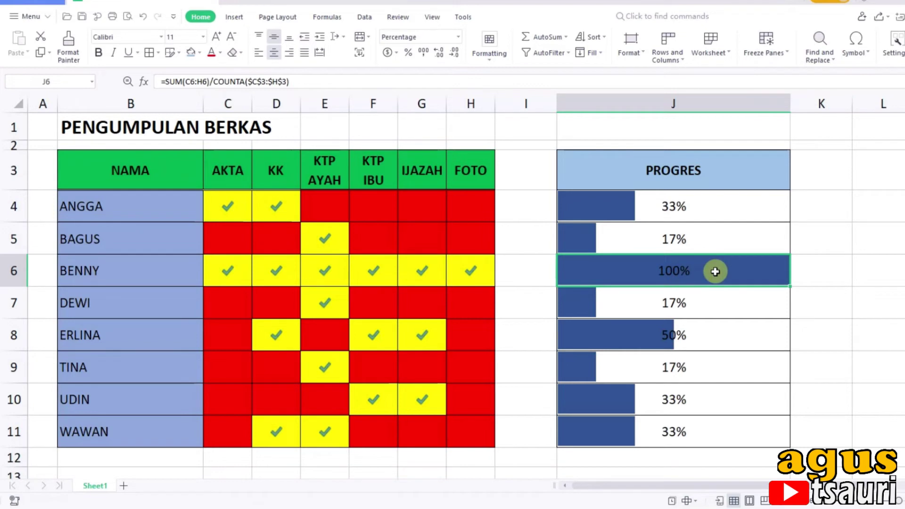
pyautogui.moveTo(672, 205); pyautogui.dragTo(651, 429)
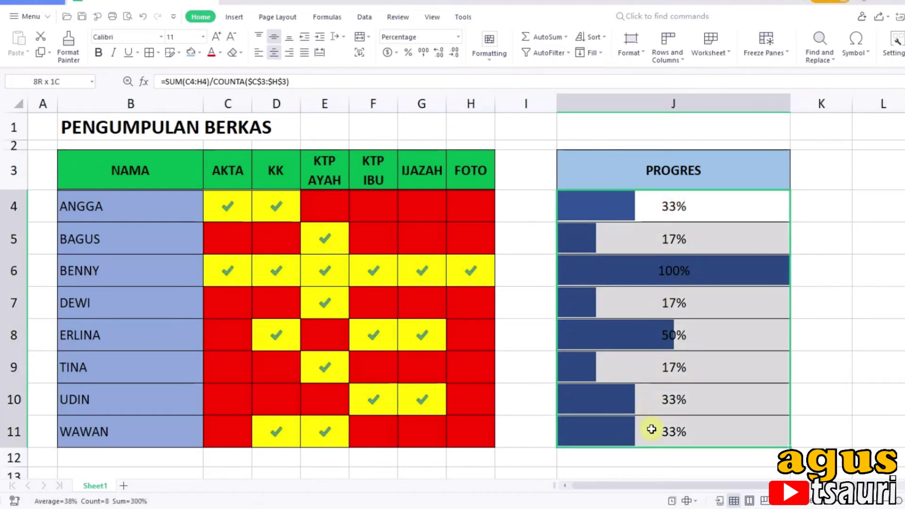
# Bold the progress percentages and start a new formula-based conditional formatting rule
pyautogui.click(96, 53)
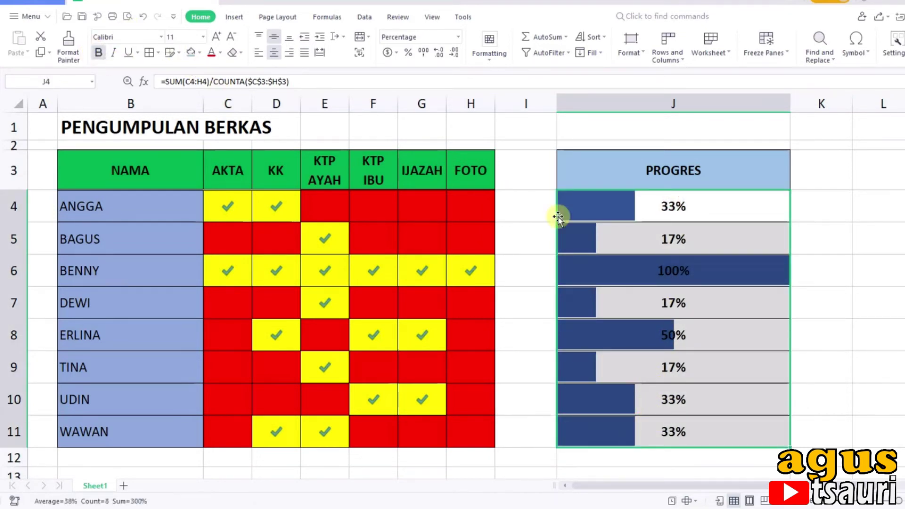
pyautogui.click(493, 63)
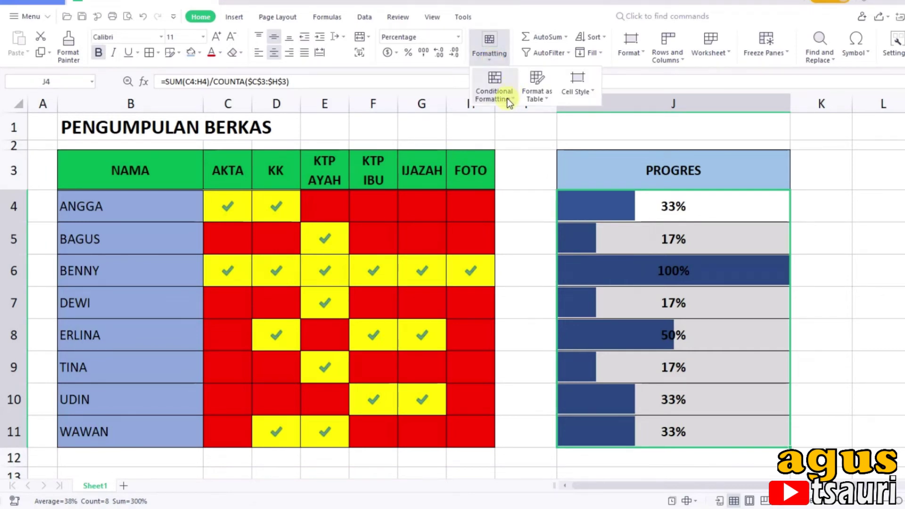
pyautogui.click(493, 90)
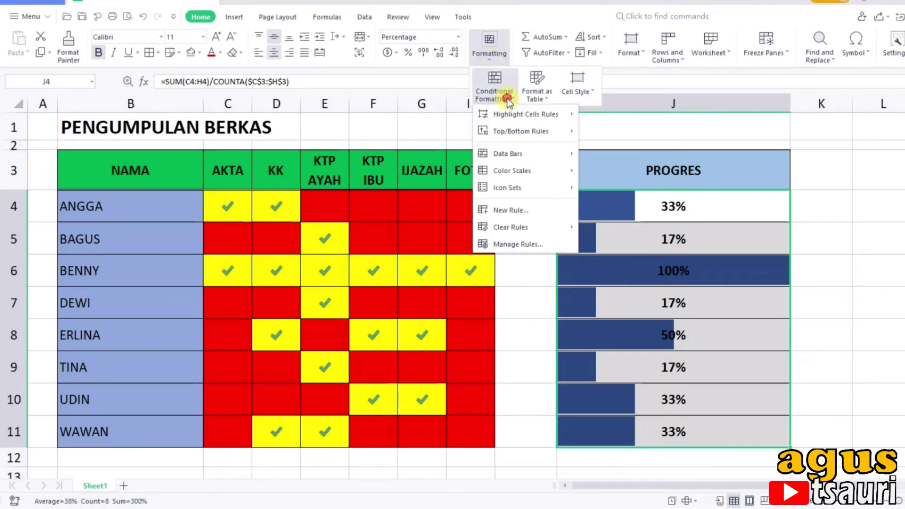
pyautogui.click(521, 214)
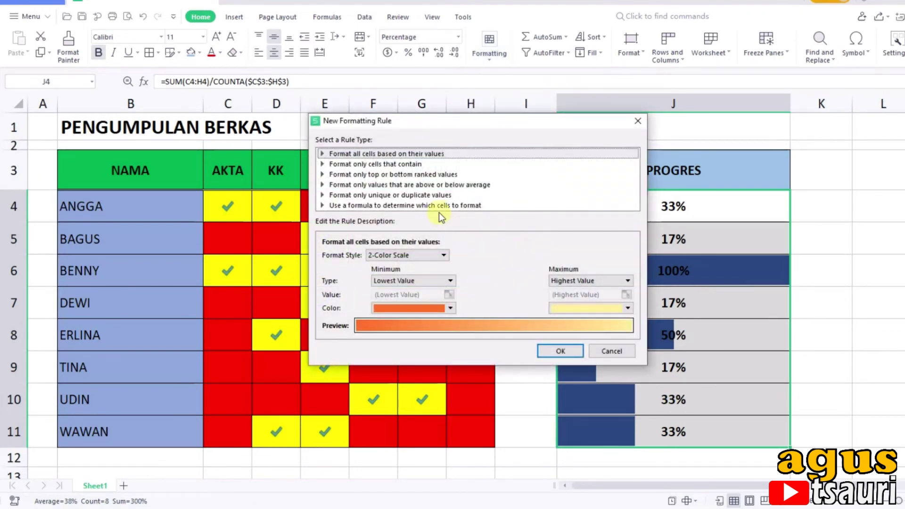
pyautogui.click(437, 206)
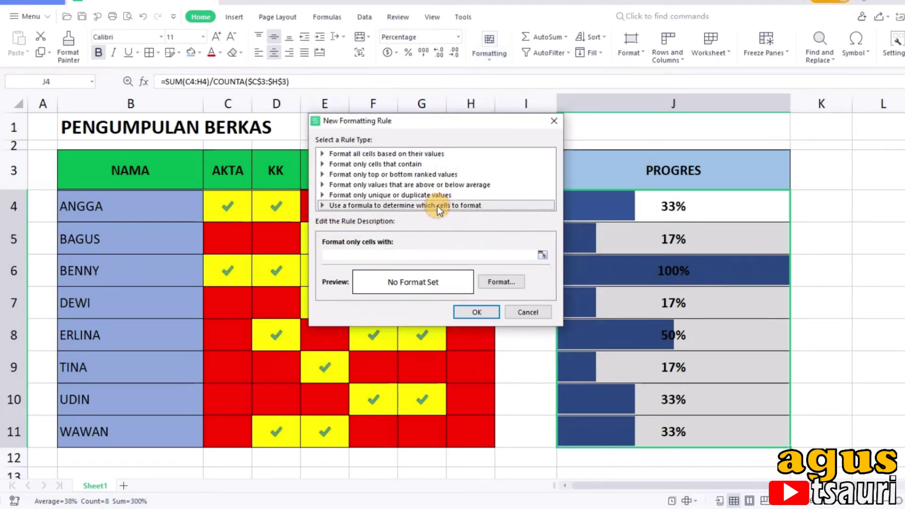
# Enter the rule condition =$J4=100% with a relative row reference
pyautogui.click(389, 257)
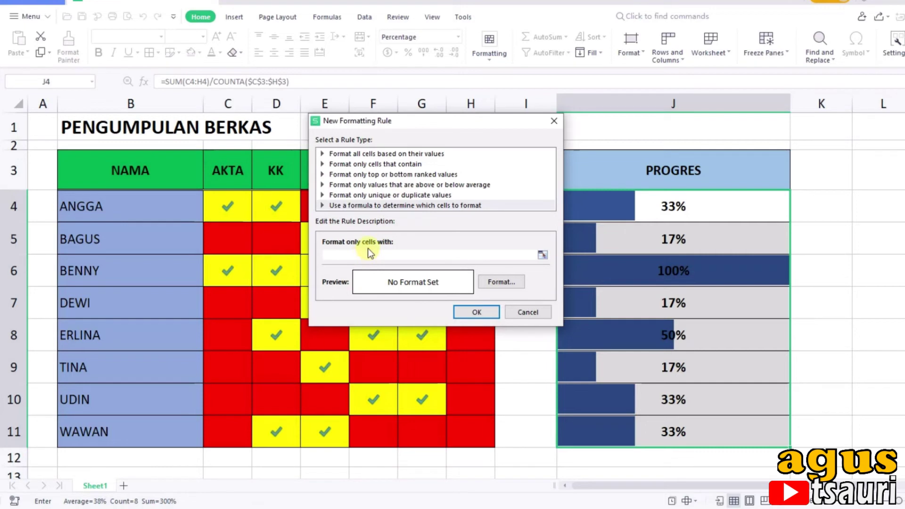
pyautogui.click(682, 199)
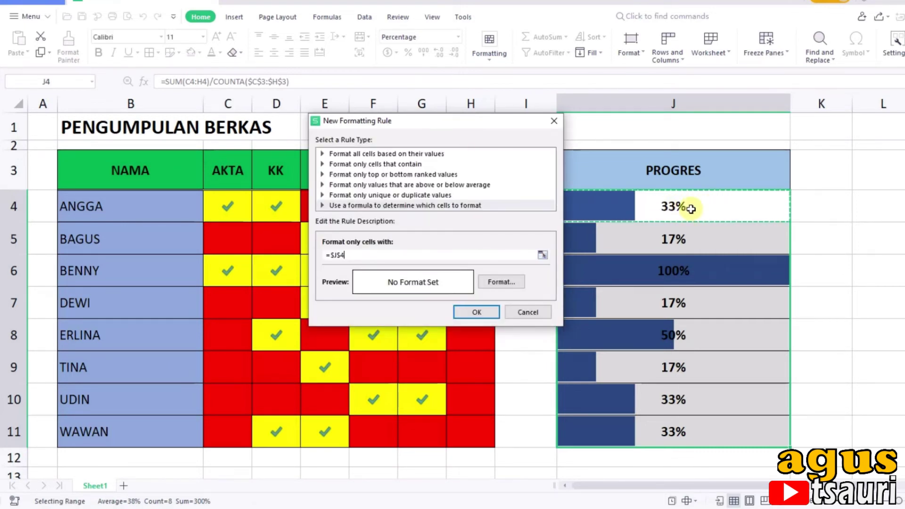
pyautogui.moveTo(465, 120); pyautogui.dragTo(388, 130)
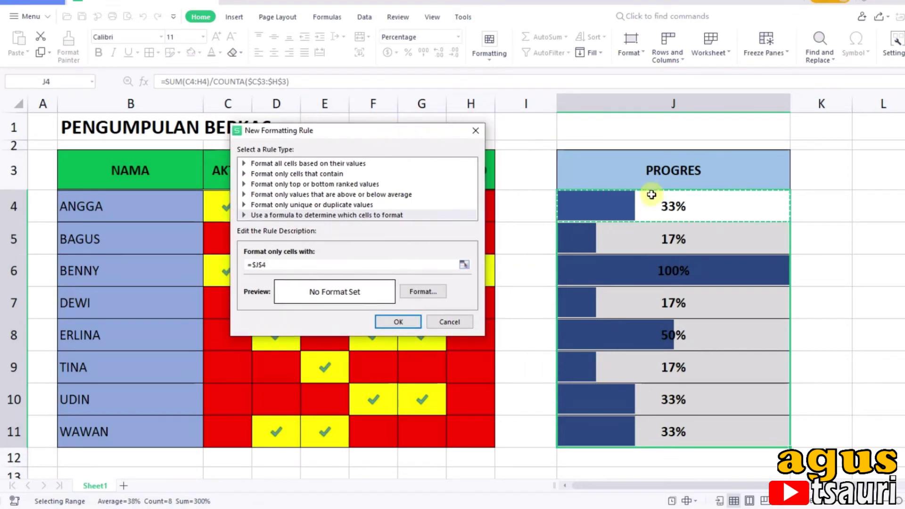
pyautogui.click(275, 269)
pyautogui.write('=100%')
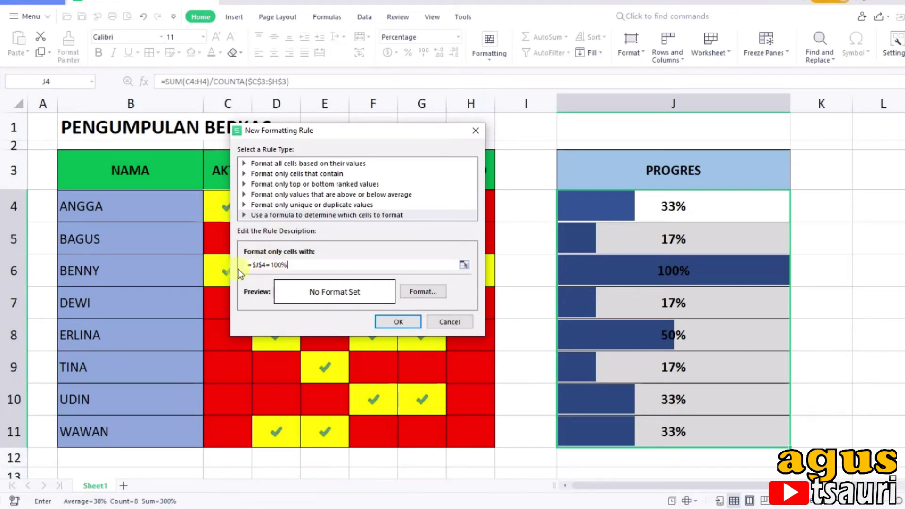
pyautogui.click(264, 265)
pyautogui.press('BackSpace')
pyautogui.click(414, 292)
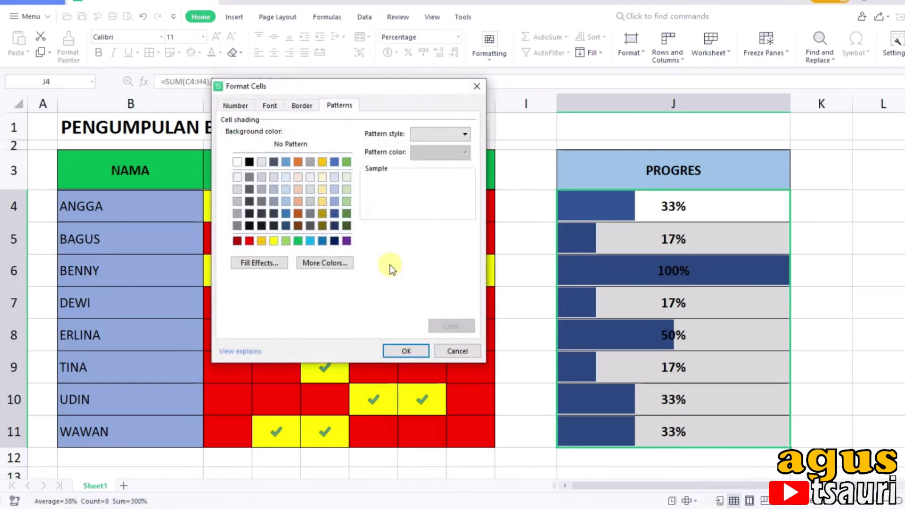
# Give the rule a custom number format displaying "Completed !"
pyautogui.click(237, 105)
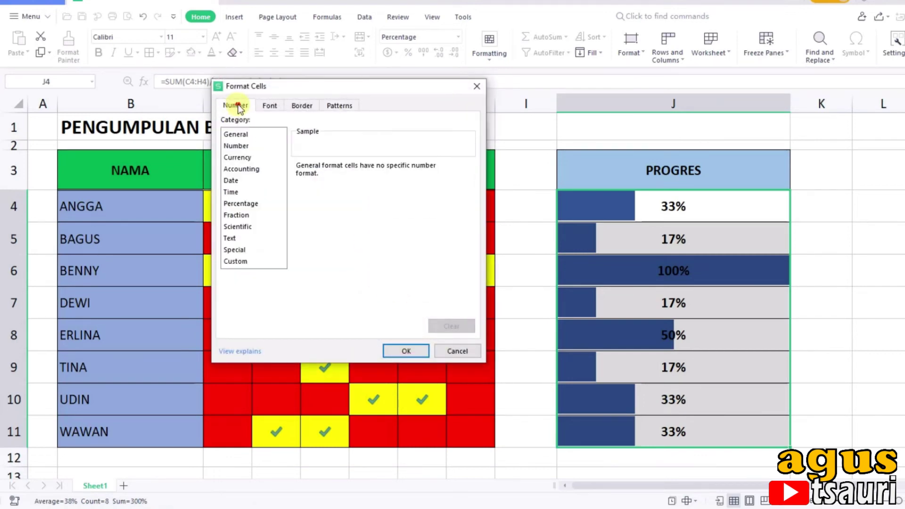
pyautogui.click(235, 262)
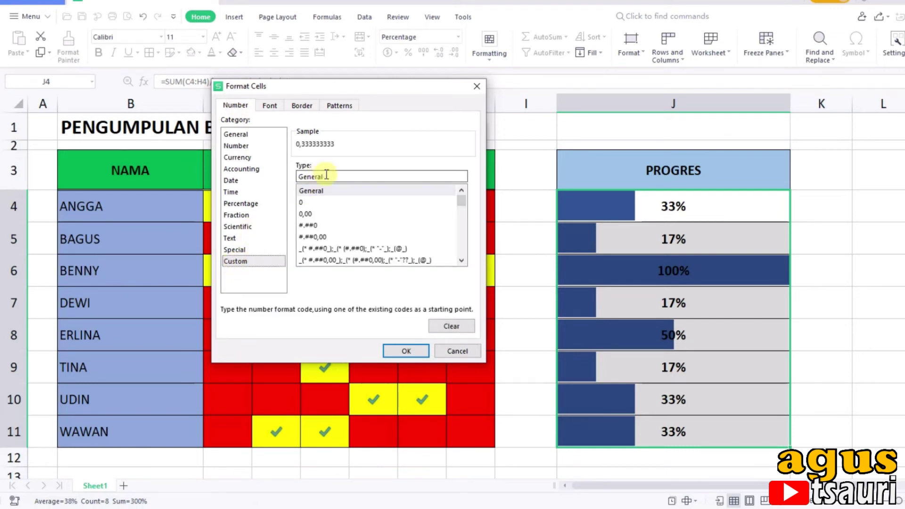
pyautogui.moveTo(324, 176); pyautogui.dragTo(294, 177)
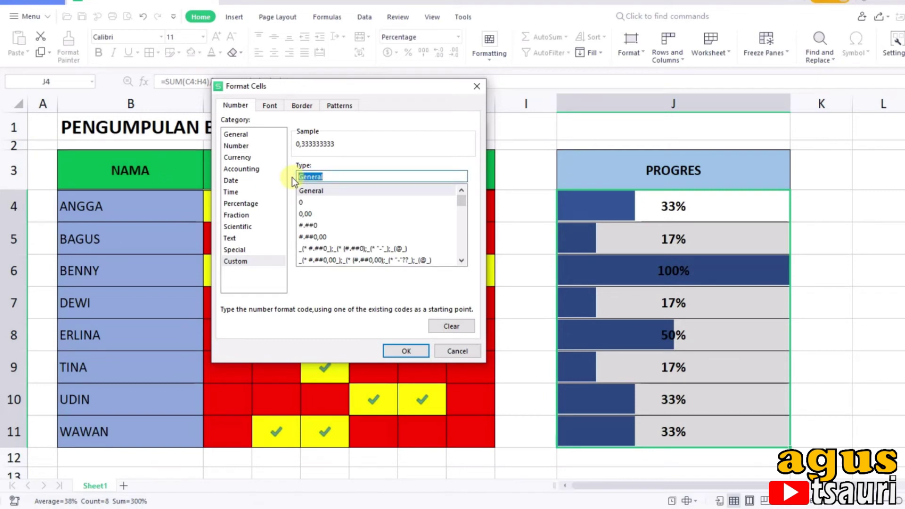
pyautogui.press('BackSpace')
pyautogui.write('mpleted ')
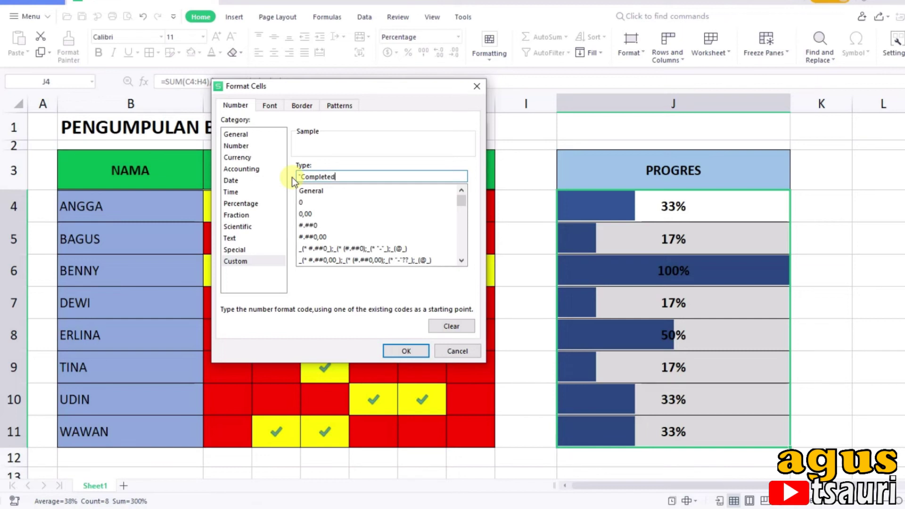
pyautogui.write('!"')
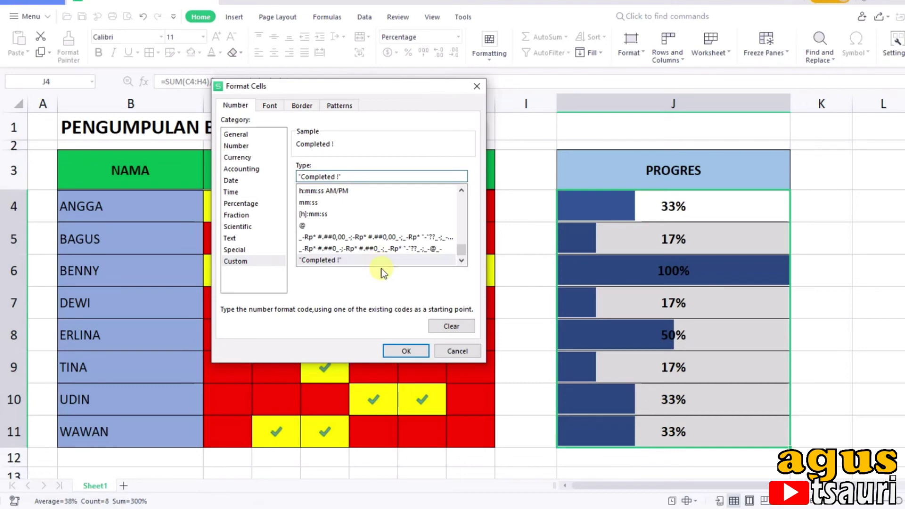
pyautogui.click(413, 352)
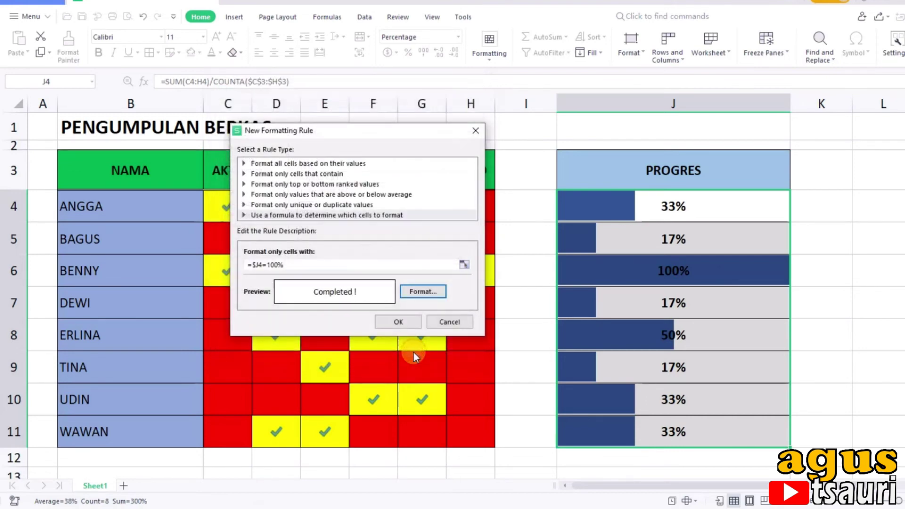
# Set the rule's font to bold with yellow colour
pyautogui.click(426, 291)
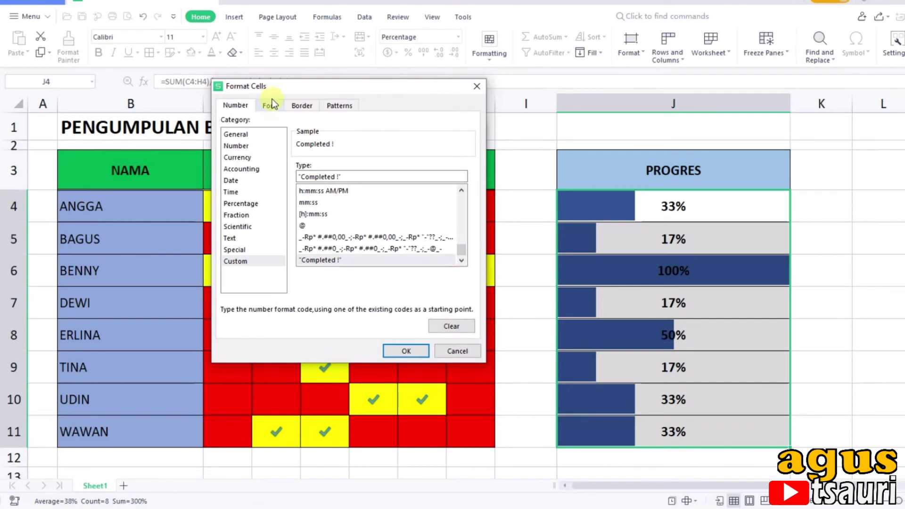
pyautogui.click(270, 105)
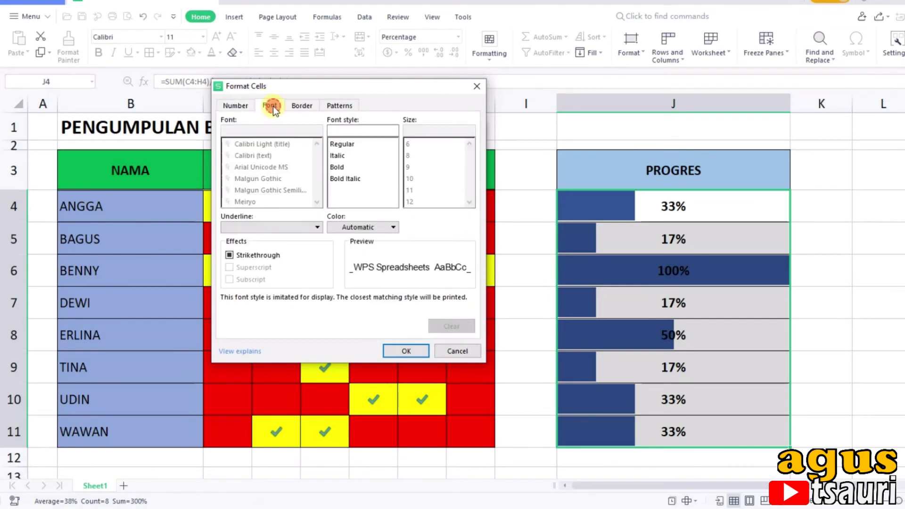
pyautogui.click(342, 167)
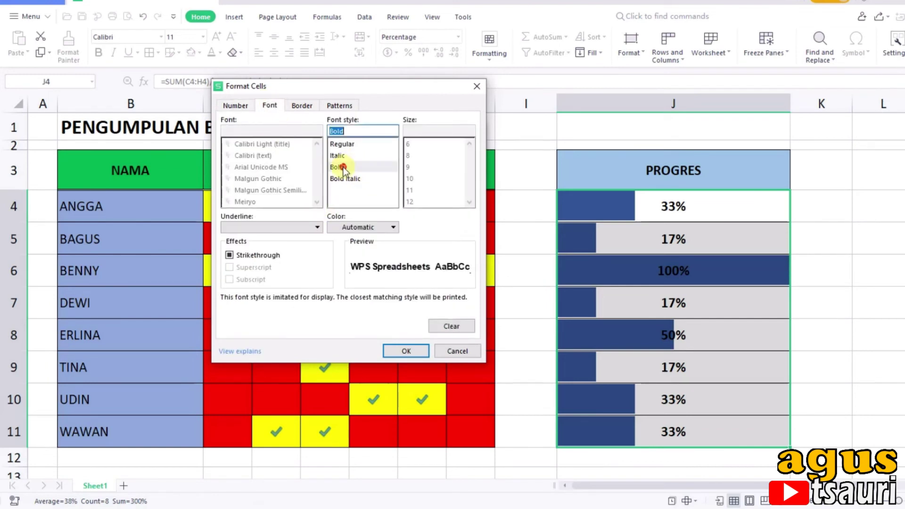
pyautogui.click(376, 227)
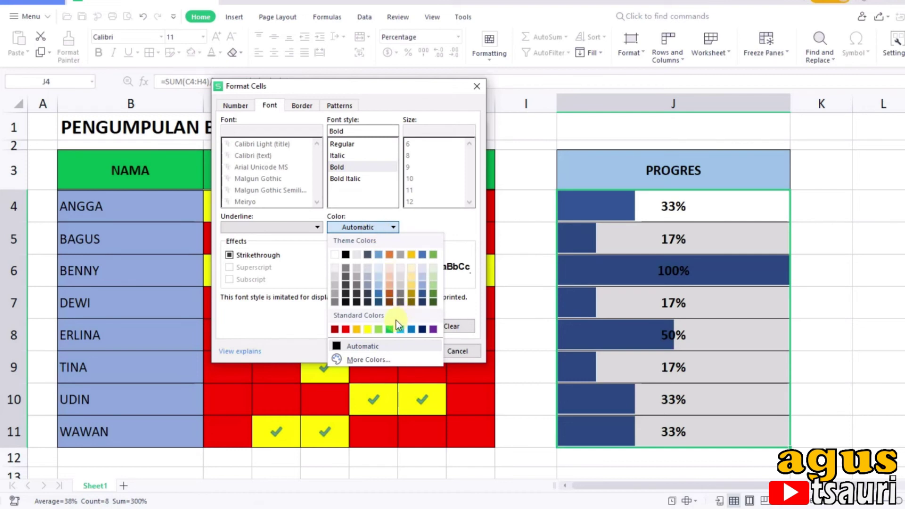
pyautogui.click(367, 329)
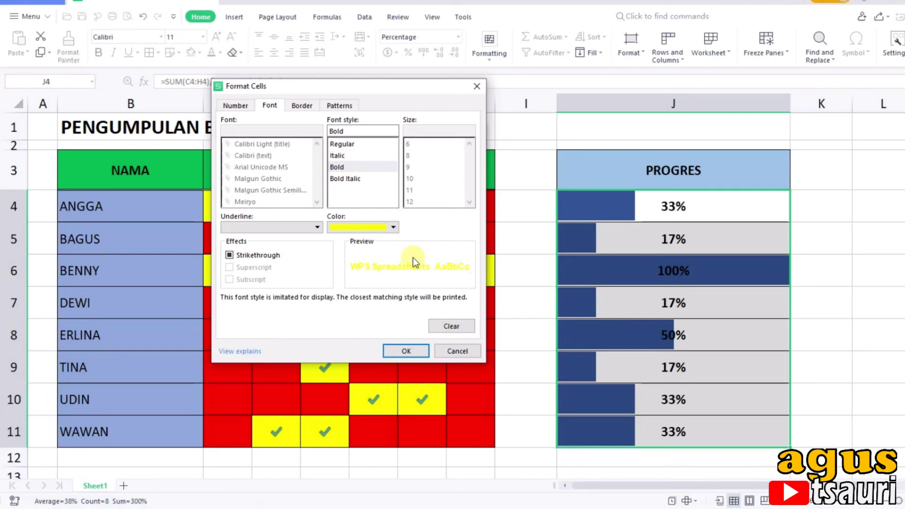
pyautogui.click(414, 350)
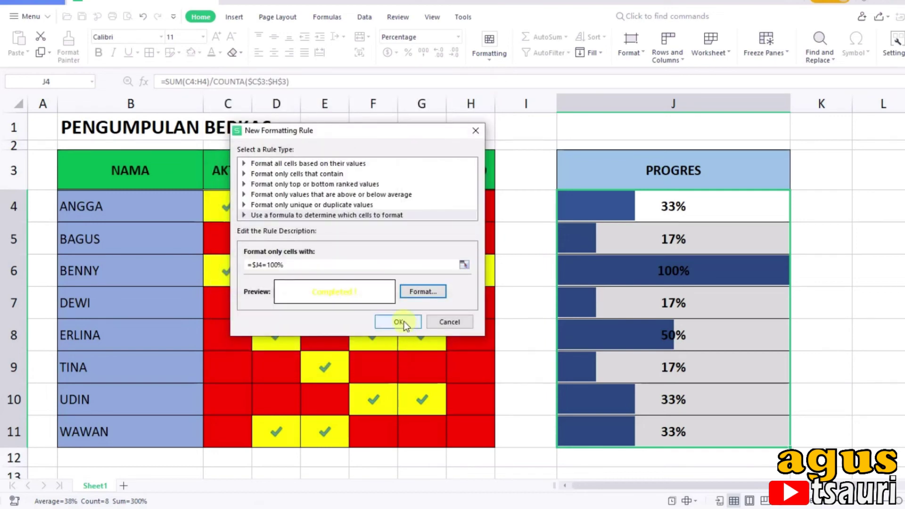
# Apply the Completed ! rule and tick row 8's FOTO, KTP AYAH and AKTA cells
pyautogui.click(403, 321)
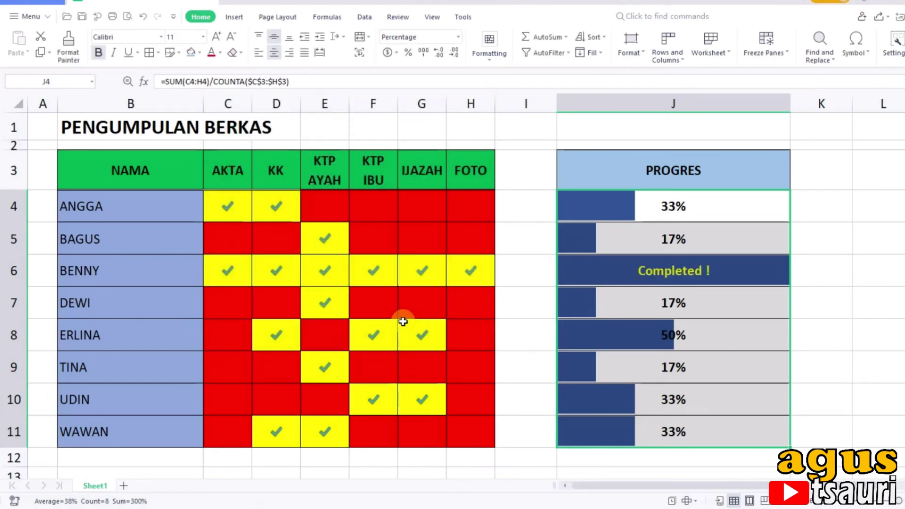
pyautogui.click(424, 306)
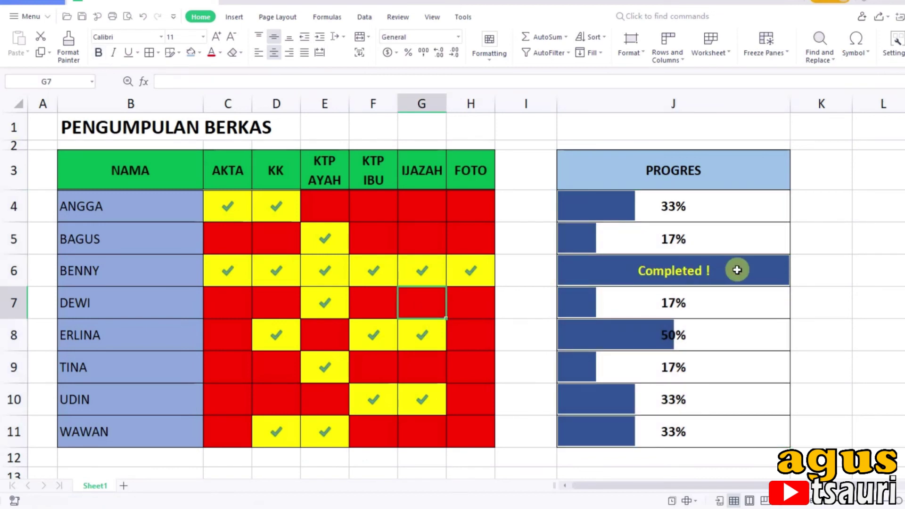
pyautogui.click(481, 326)
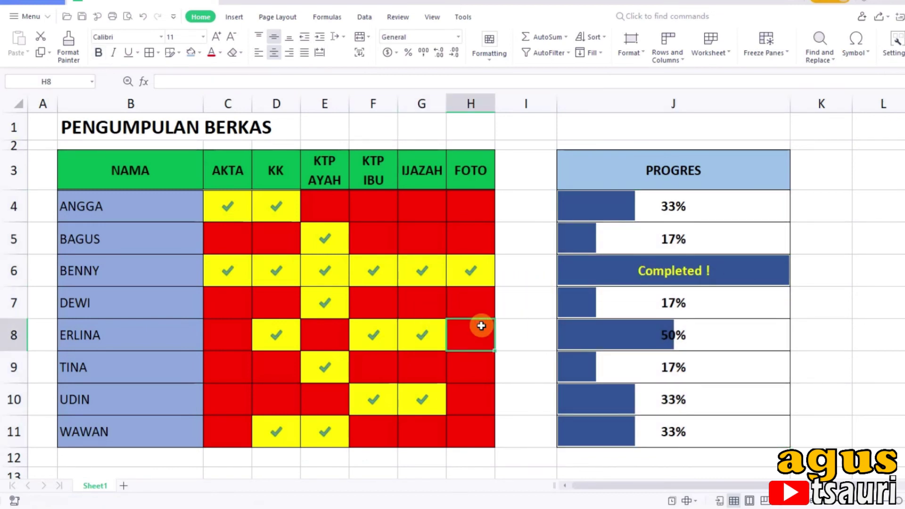
pyautogui.write('1')
pyautogui.press('Left')
pyautogui.press('Left')
pyautogui.press('Left')
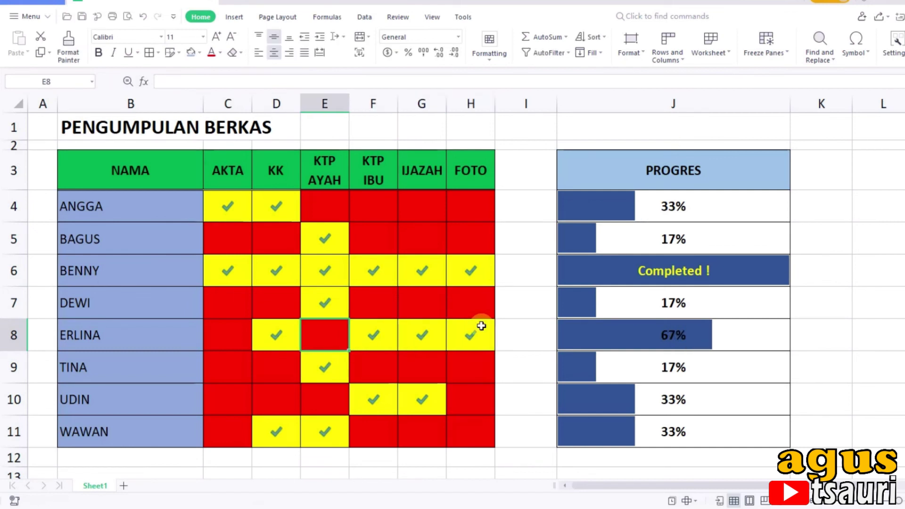
pyautogui.write('1')
pyautogui.press('Left')
pyautogui.press('Left')
pyautogui.write('1')
pyautogui.press('Left')
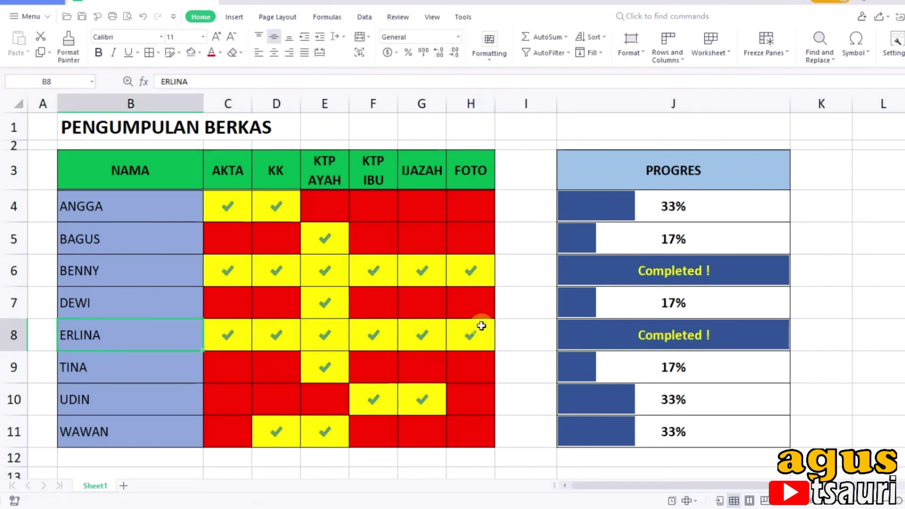
pyautogui.press('Down')
pyautogui.press('Right')
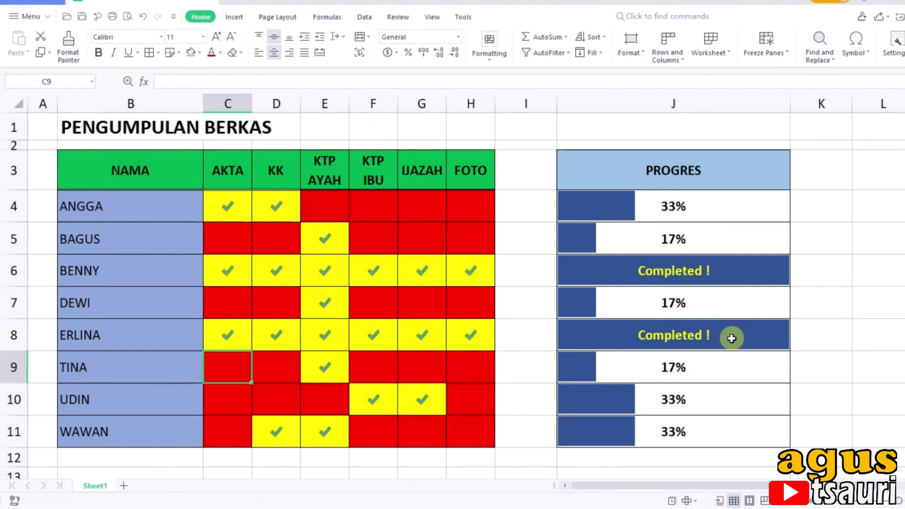
# Tick ANGGA's FOTO cell in row 4, lifting him to 50%
pyautogui.click(459, 201)
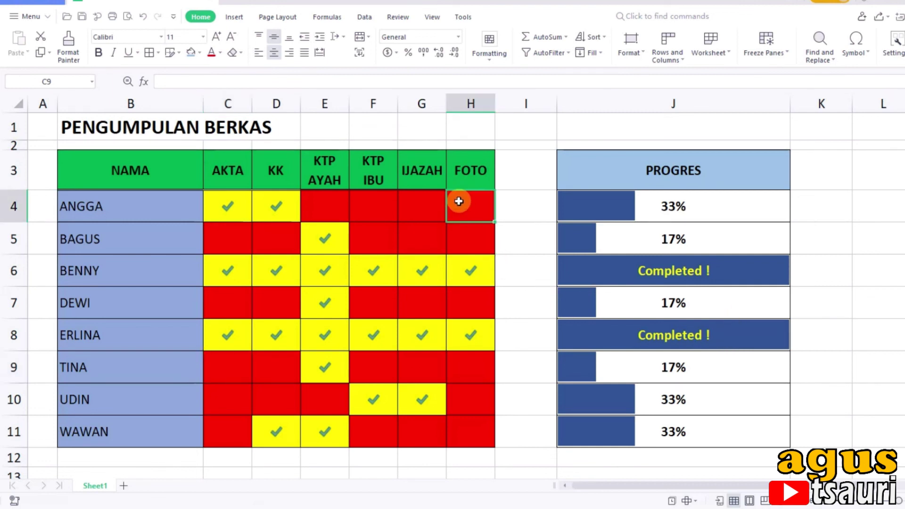
pyautogui.write('a')
pyautogui.press('Return')
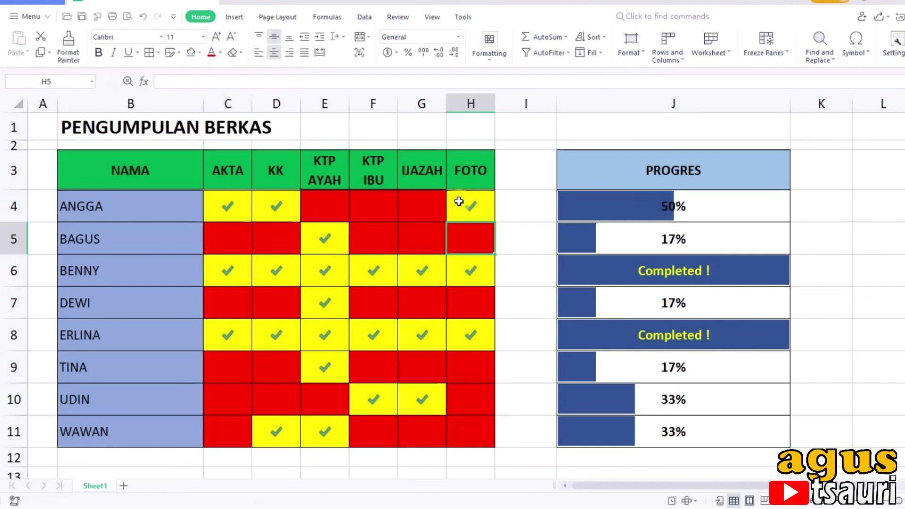